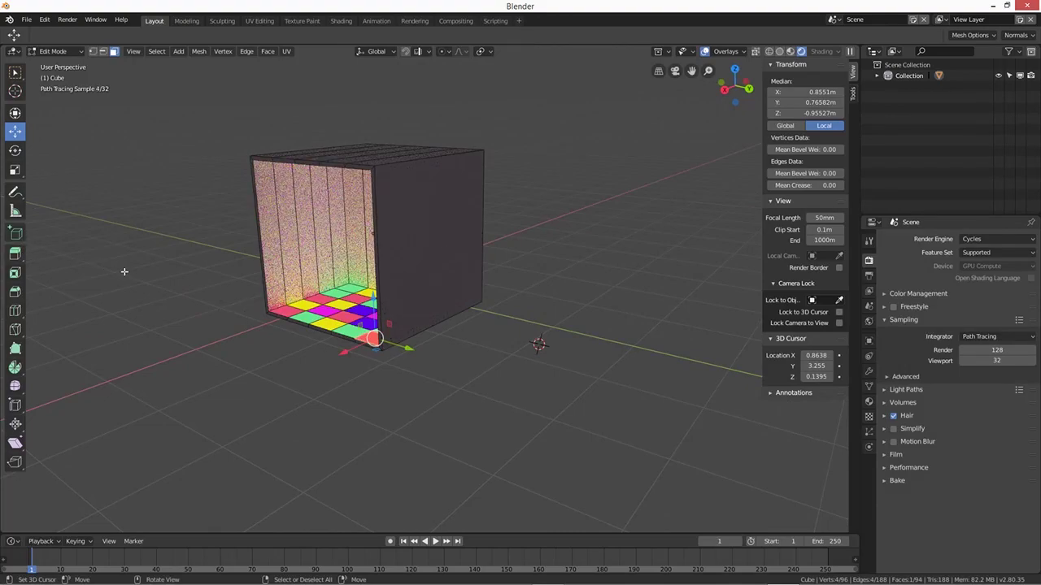
# - Return to Object Mode and add a UV sphere, undoing an accidentally added circle
pyautogui.rightClick(115, 276)
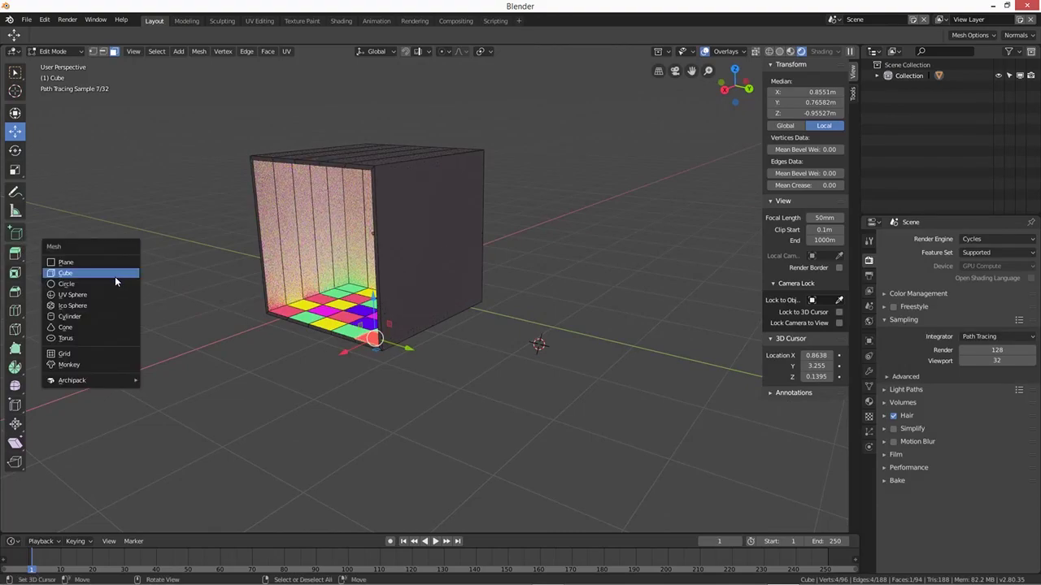
pyautogui.click(53, 51)
pyautogui.click(57, 64)
pyautogui.hotkey('shift', 'a')
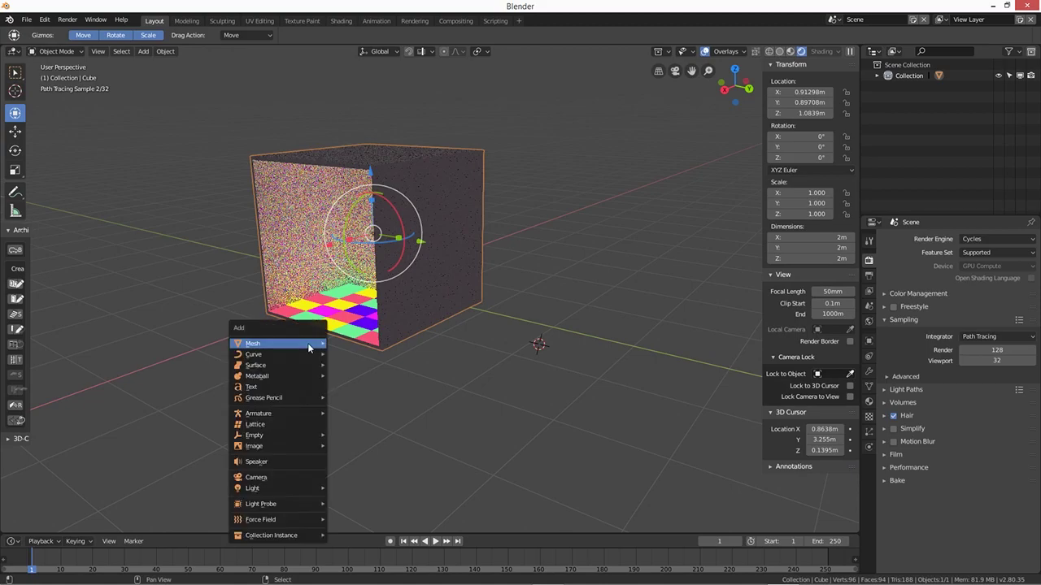
pyautogui.moveTo(309, 348)
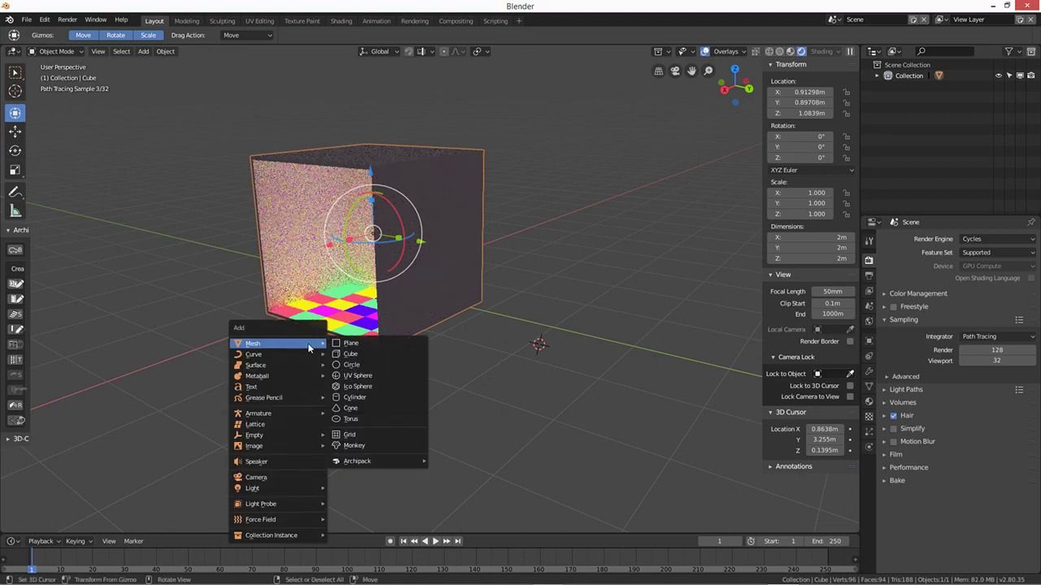
pyautogui.click(355, 366)
pyautogui.hotkey('ctrl', 'z')
pyautogui.hotkey('shift', 'a')
pyautogui.moveTo(379, 369)
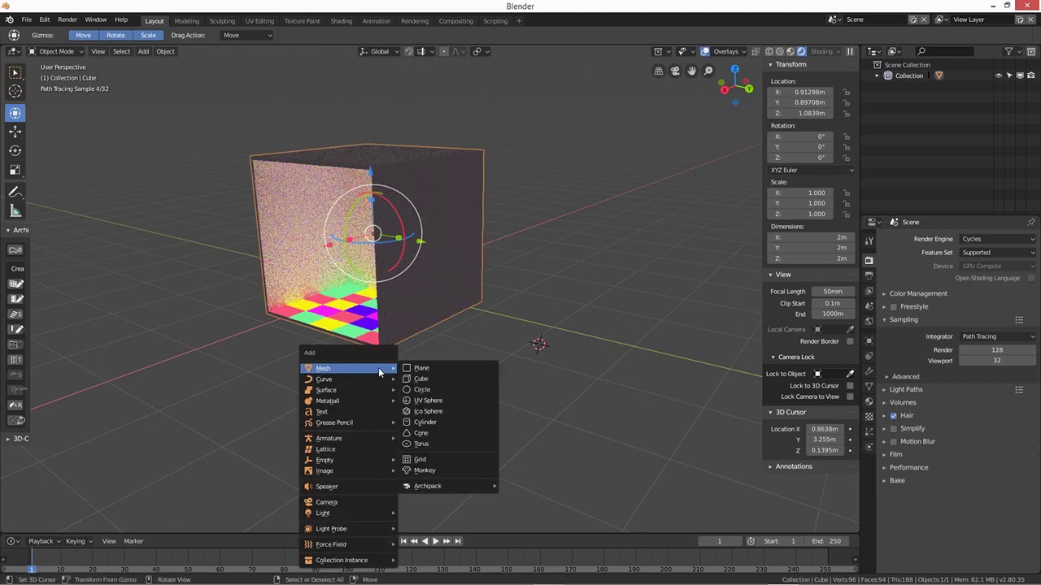
pyautogui.click(428, 400)
pyautogui.moveTo(430, 401); pyautogui.dragTo(590, 400, button='middle')
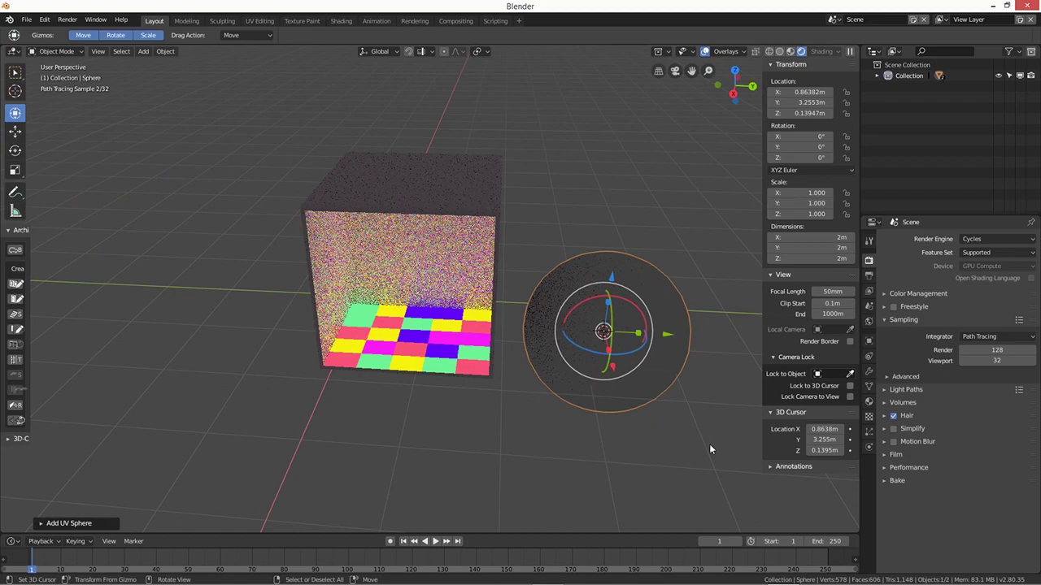
# - Scale the sphere to 0.475 and move it along Y and Z to float inside the cube
pyautogui.press('s')
pyautogui.click(648, 344)
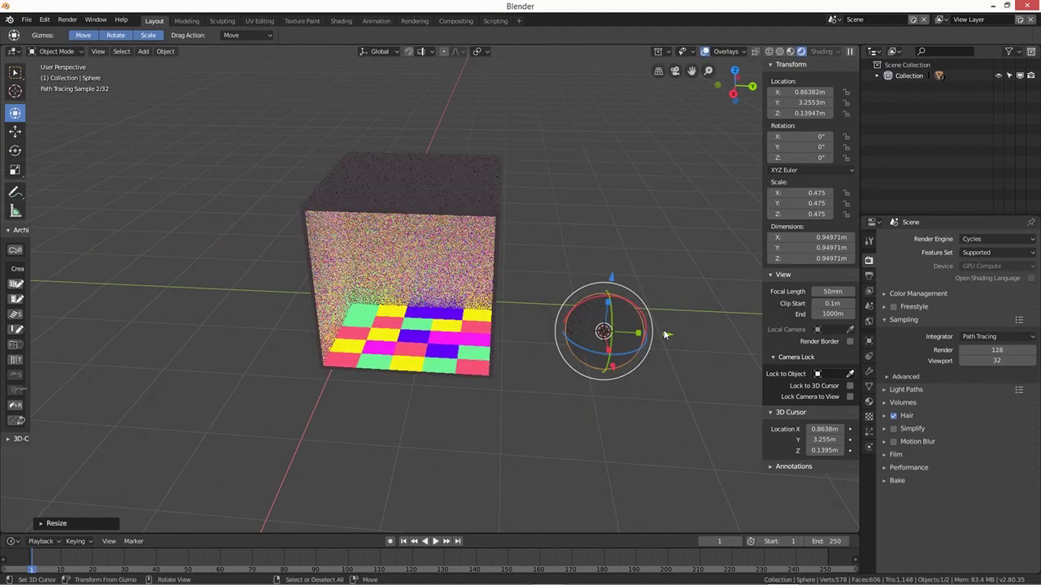
pyautogui.press('g')
pyautogui.press('y')
pyautogui.click(410, 267)
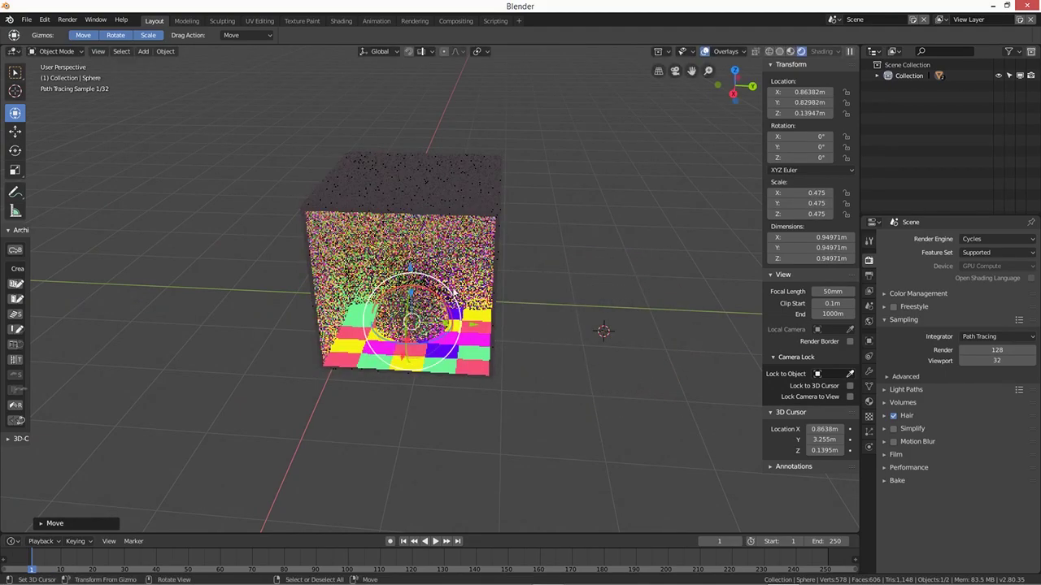
pyautogui.press('z')
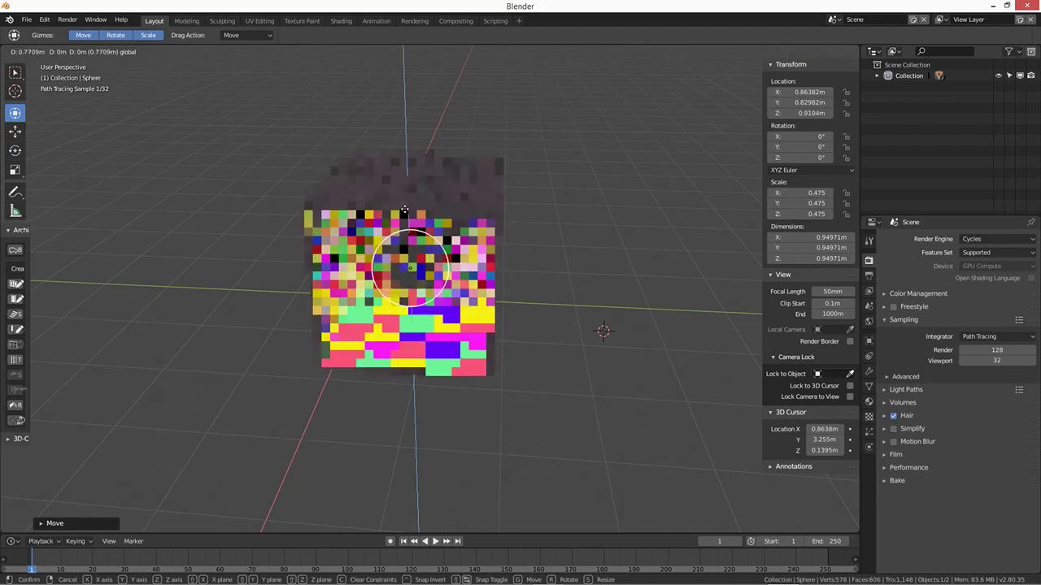
pyautogui.click(523, 390)
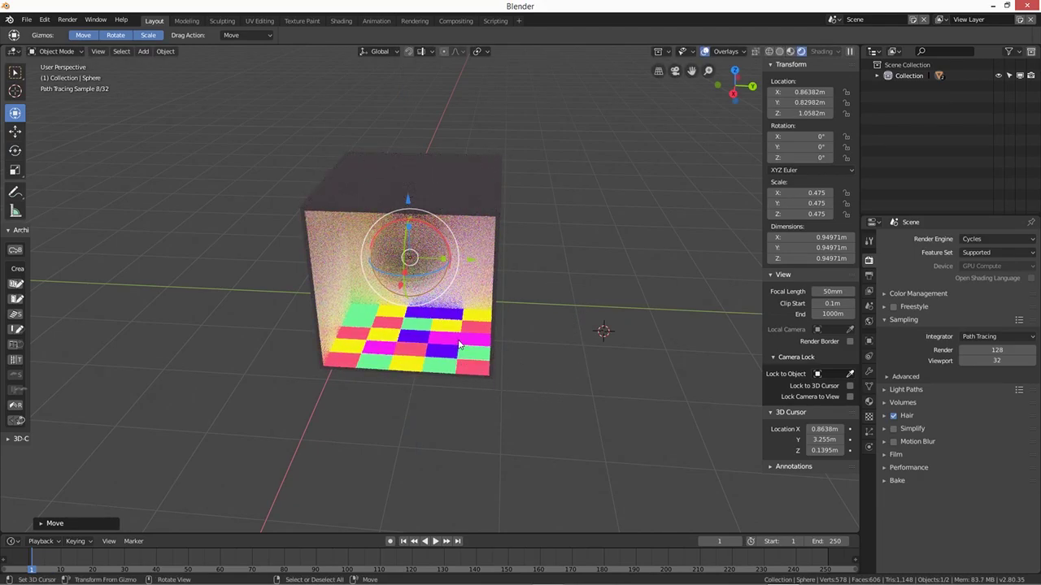
pyautogui.scroll(3, 459, 347)
pyautogui.moveTo(459, 347); pyautogui.dragTo(459, 334, button='middle')
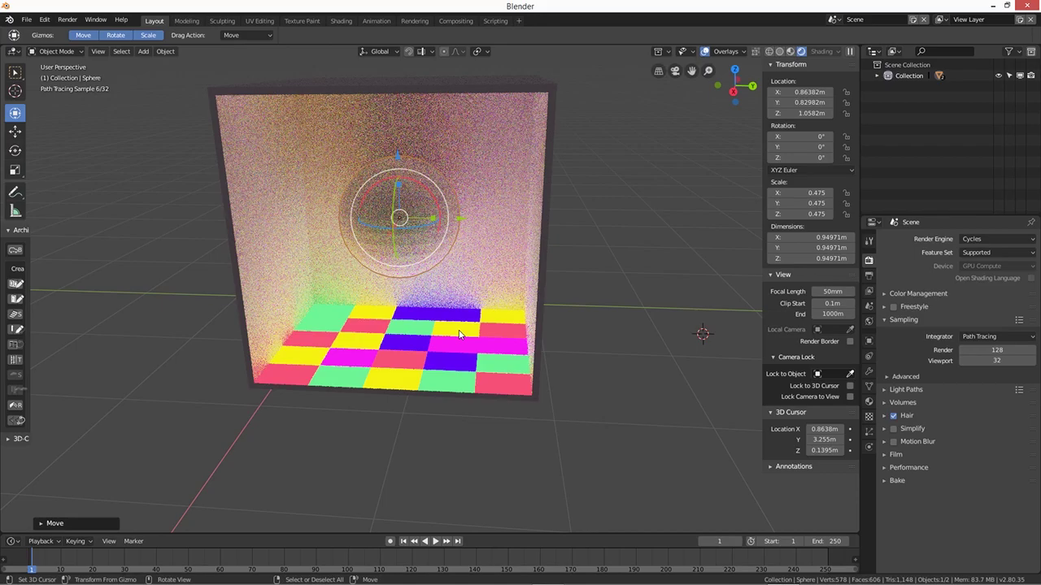
pyautogui.moveTo(468, 341); pyautogui.dragTo(400, 242, button='middle')
pyautogui.moveTo(354, 271); pyautogui.dragTo(431, 379, button='middle')
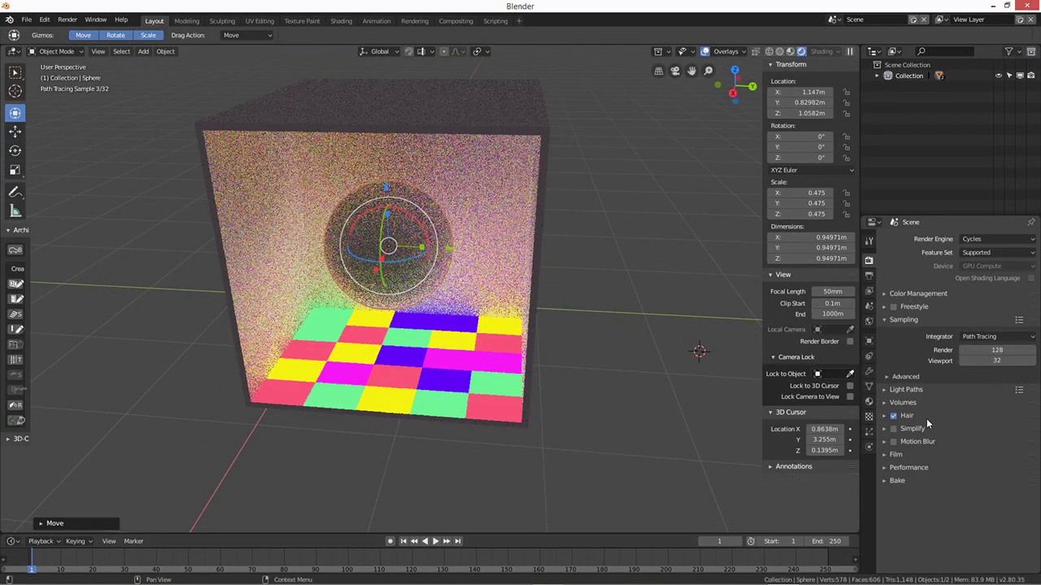
# - Delete the cube's coloured material slots 010–014, then start face-editing the floor
pyautogui.click(869, 403)
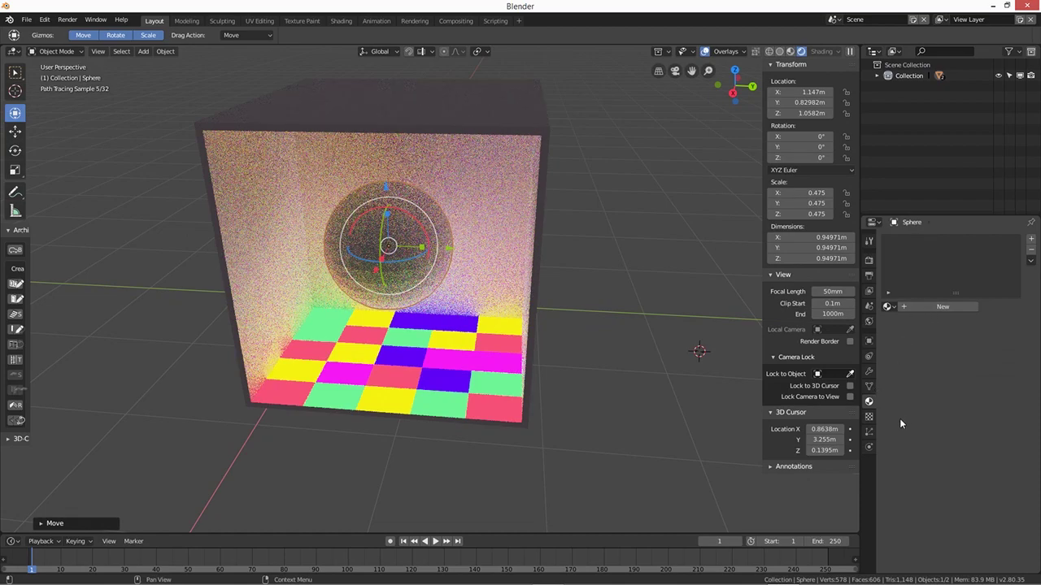
pyautogui.click(487, 398)
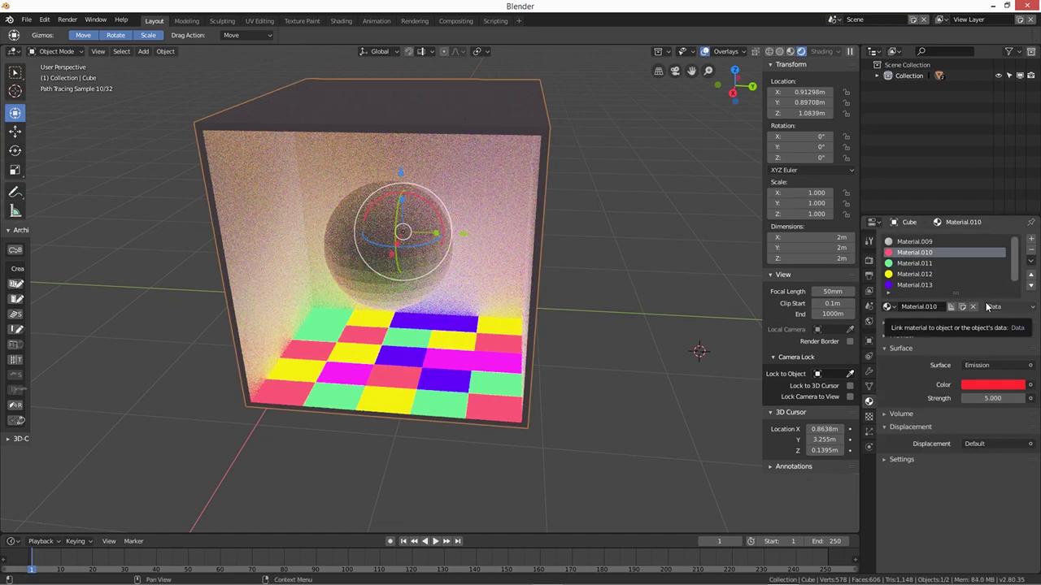
pyautogui.click(1031, 254)
pyautogui.click(1031, 253)
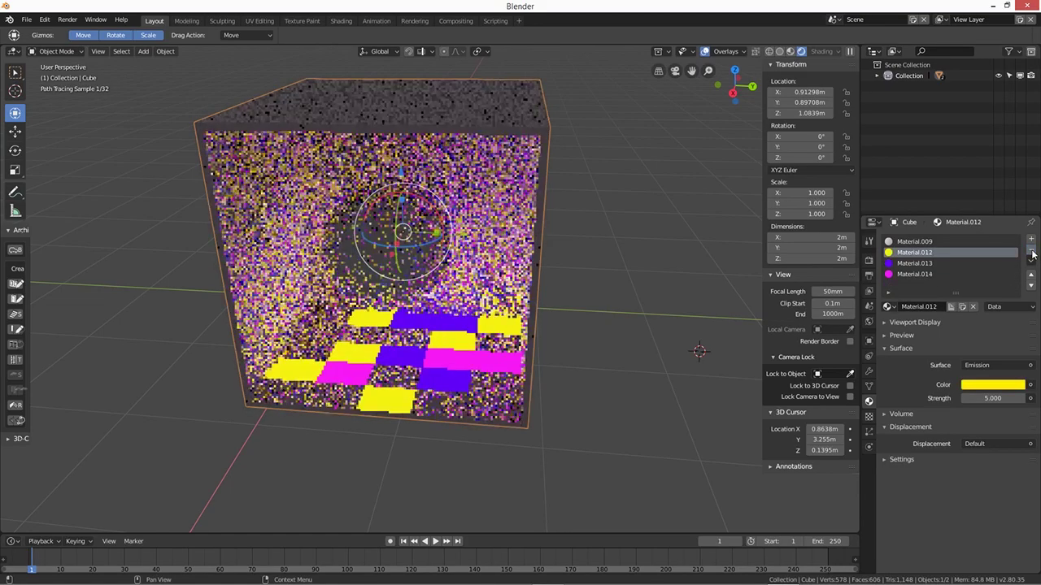
pyautogui.click(1031, 254)
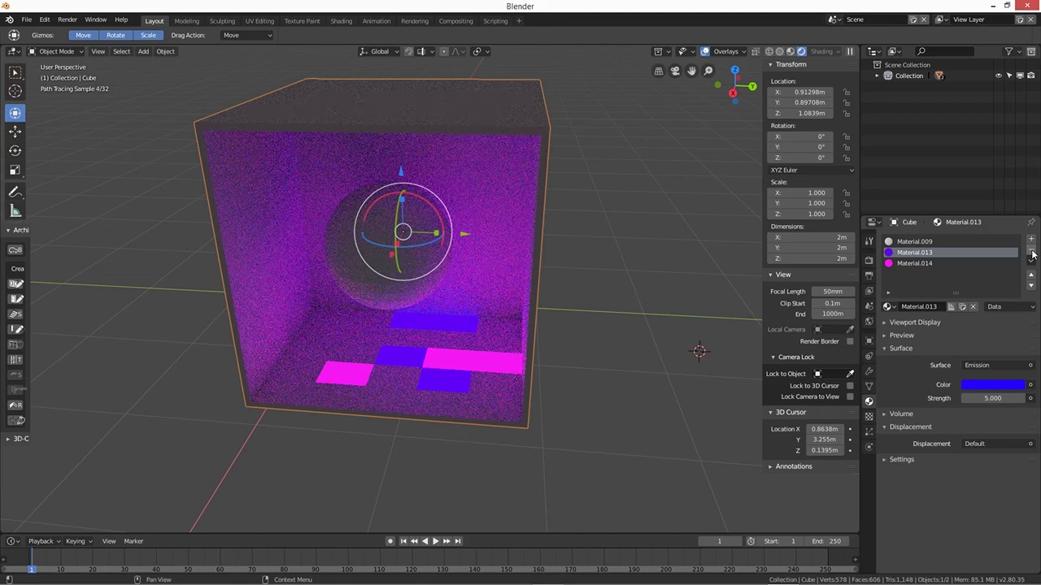
pyautogui.click(1031, 254)
pyautogui.click(1030, 254)
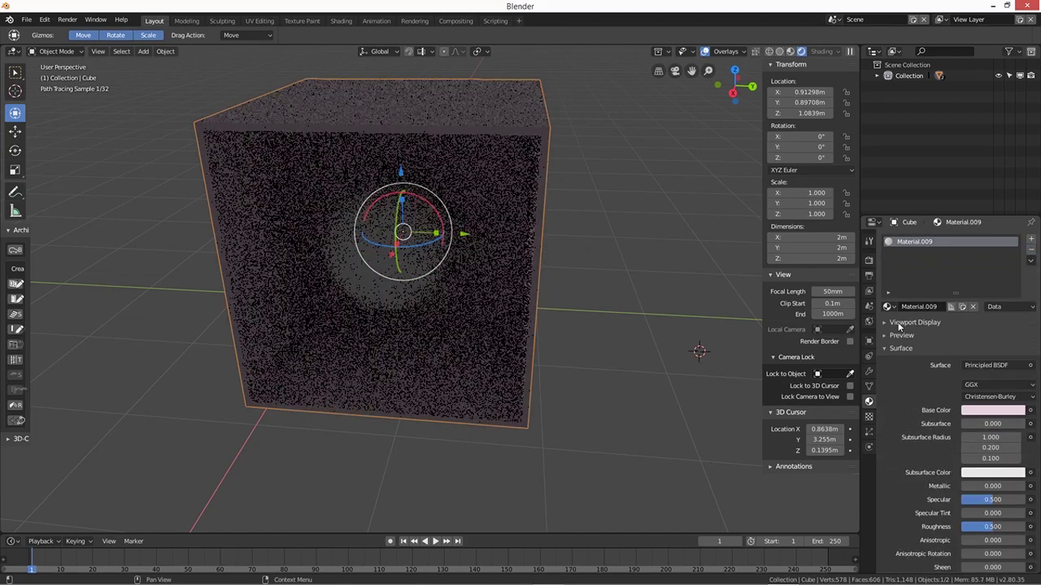
pyautogui.press('Tab')
pyautogui.click(488, 411)
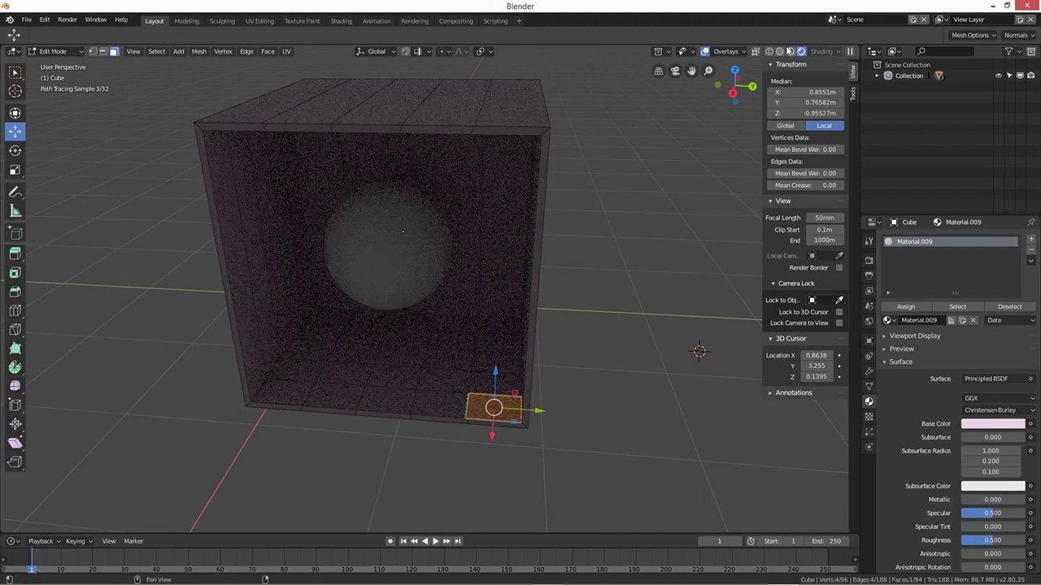
# - In solid shading, select every floor face of the cube
pyautogui.press('z')
pyautogui.keyDown('shift'); pyautogui.click(486, 380); pyautogui.keyUp('shift')
pyautogui.keyDown('shift'); pyautogui.click(485, 361); pyautogui.keyUp('shift')
pyautogui.keyDown('shift'); pyautogui.click(483, 342); pyautogui.keyUp('shift')
pyautogui.keyDown('shift'); pyautogui.click(478, 325); pyautogui.keyUp('shift')
pyautogui.keyDown('shift'); pyautogui.click(455, 324); pyautogui.keyUp('shift')
pyautogui.keyDown('shift'); pyautogui.click(450, 340); pyautogui.keyUp('shift')
pyautogui.keyDown('shift'); pyautogui.click(445, 358); pyautogui.keyUp('shift')
pyautogui.keyDown('shift'); pyautogui.click(440, 380); pyautogui.keyUp('shift')
pyautogui.keyDown('shift'); pyautogui.click(417, 402); pyautogui.keyUp('shift')
pyautogui.keyDown('shift'); pyautogui.click(394, 401); pyautogui.keyUp('shift')
pyautogui.keyDown('shift'); pyautogui.click(392, 379); pyautogui.keyUp('shift')
pyautogui.keyDown('shift'); pyautogui.click(396, 359); pyautogui.keyUp('shift')
pyautogui.keyDown('shift'); pyautogui.click(382, 338); pyautogui.keyUp('shift')
pyautogui.keyDown('shift'); pyautogui.click(399, 322); pyautogui.keyUp('shift')
pyautogui.keyDown('shift'); pyautogui.click(368, 318); pyautogui.keyUp('shift')
pyautogui.keyDown('shift'); pyautogui.click(356, 333); pyautogui.keyUp('shift')
pyautogui.keyDown('shift'); pyautogui.click(346, 351); pyautogui.keyUp('shift')
pyautogui.keyDown('shift'); pyautogui.click(335, 373); pyautogui.keyUp('shift')
pyautogui.keyDown('shift'); pyautogui.click(311, 395); pyautogui.keyUp('shift')
pyautogui.keyDown('shift'); pyautogui.click(302, 392); pyautogui.keyUp('shift')
pyautogui.keyDown('shift'); pyautogui.click(310, 368); pyautogui.keyUp('shift')
pyautogui.keyDown('shift'); pyautogui.click(317, 350); pyautogui.keyUp('shift')
pyautogui.keyDown('shift'); pyautogui.click(323, 331); pyautogui.keyUp('shift')
pyautogui.keyDown('shift'); pyautogui.click(329, 317); pyautogui.keyUp('shift')
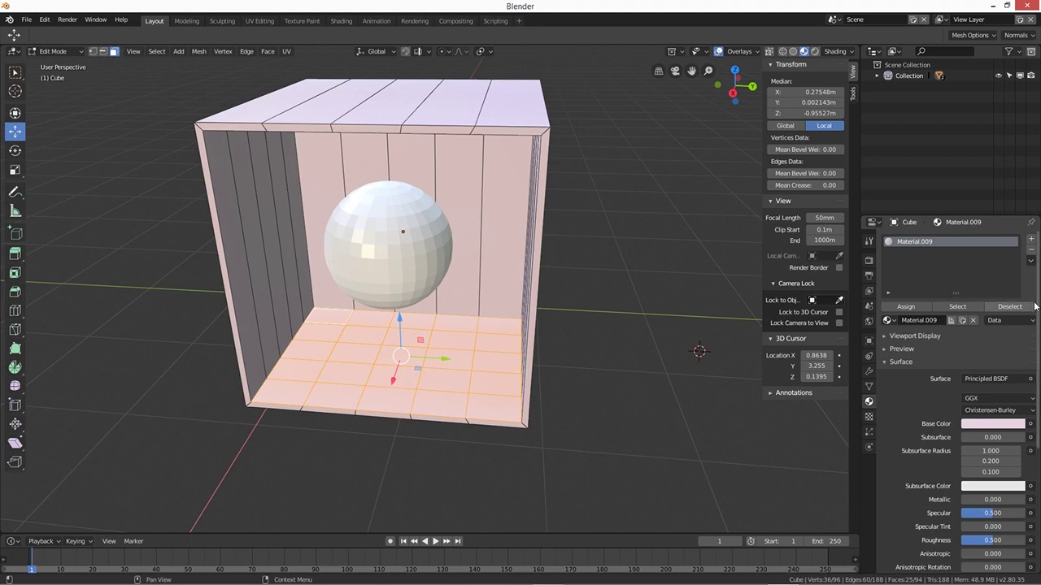
# - Add a new material slot with a new material, Material.015, using an Emission surface
pyautogui.click(1031, 239)
pyautogui.click(952, 321)
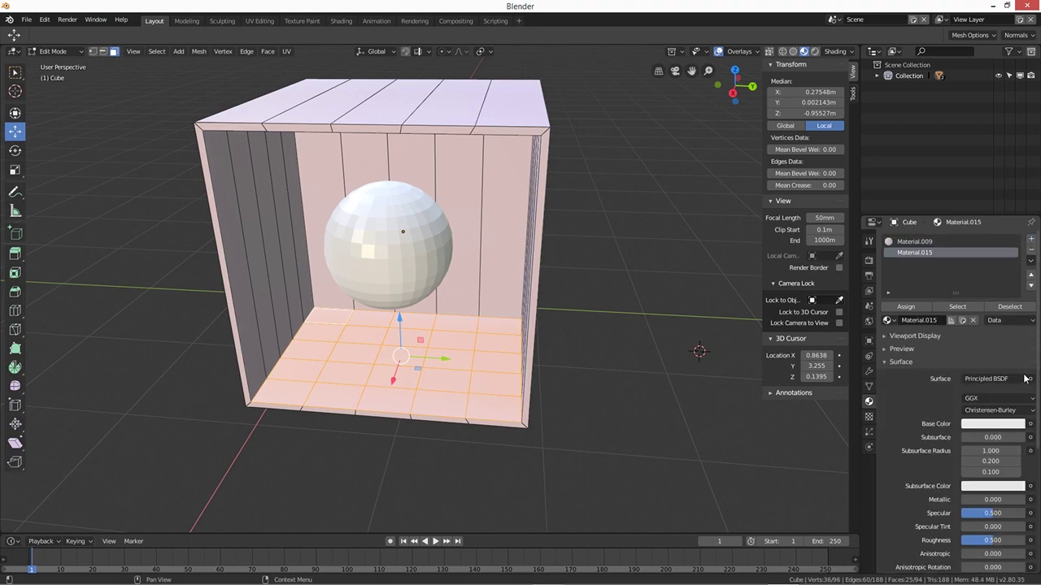
pyautogui.click(999, 380)
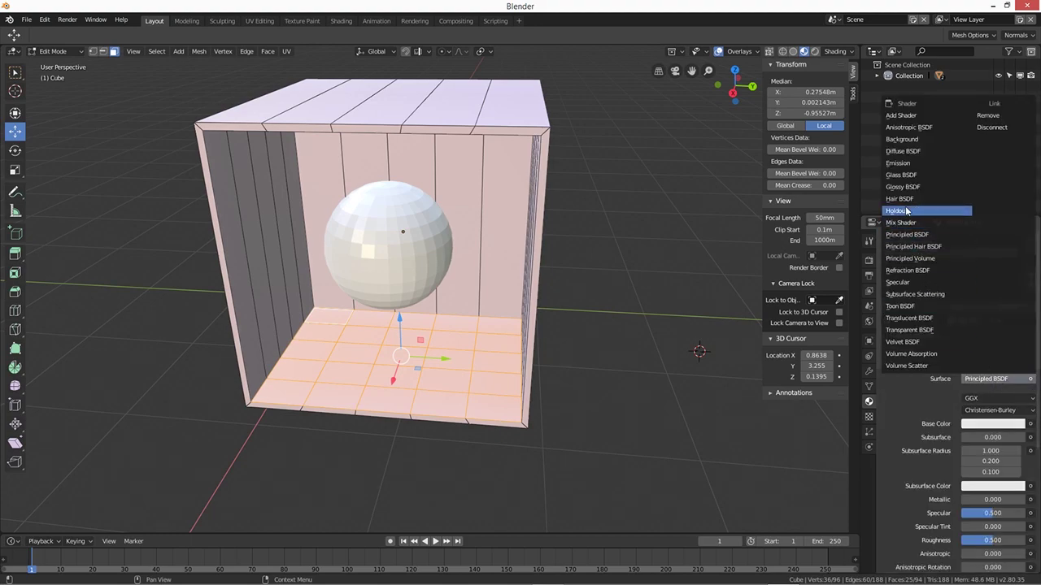
pyautogui.click(898, 163)
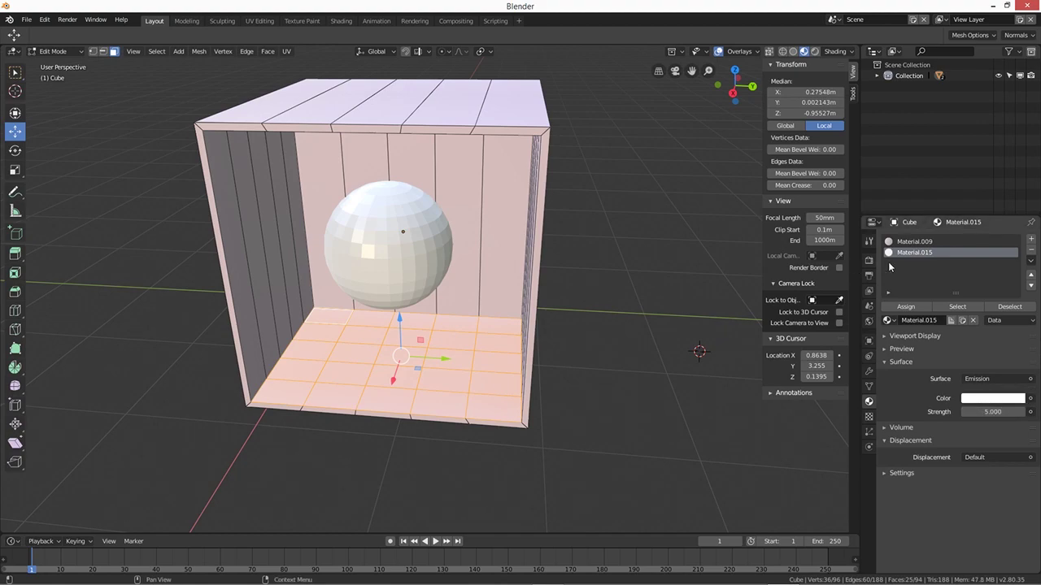
# - Switch to rendered preview and make the emissive Material.015 slot active
pyautogui.click(814, 51)
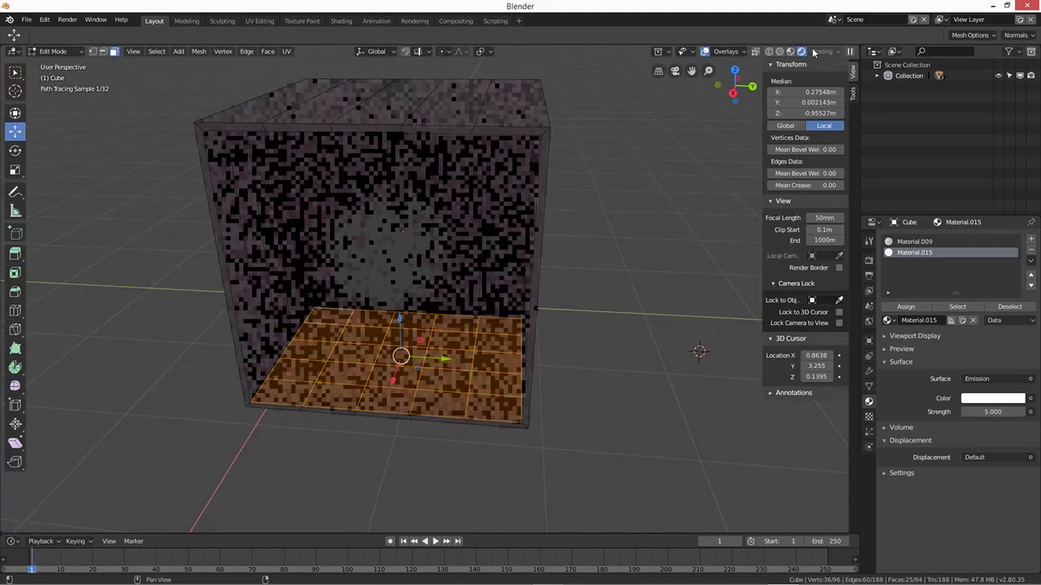
pyautogui.click(484, 387)
pyautogui.moveTo(485, 387); pyautogui.dragTo(648, 440, button='middle')
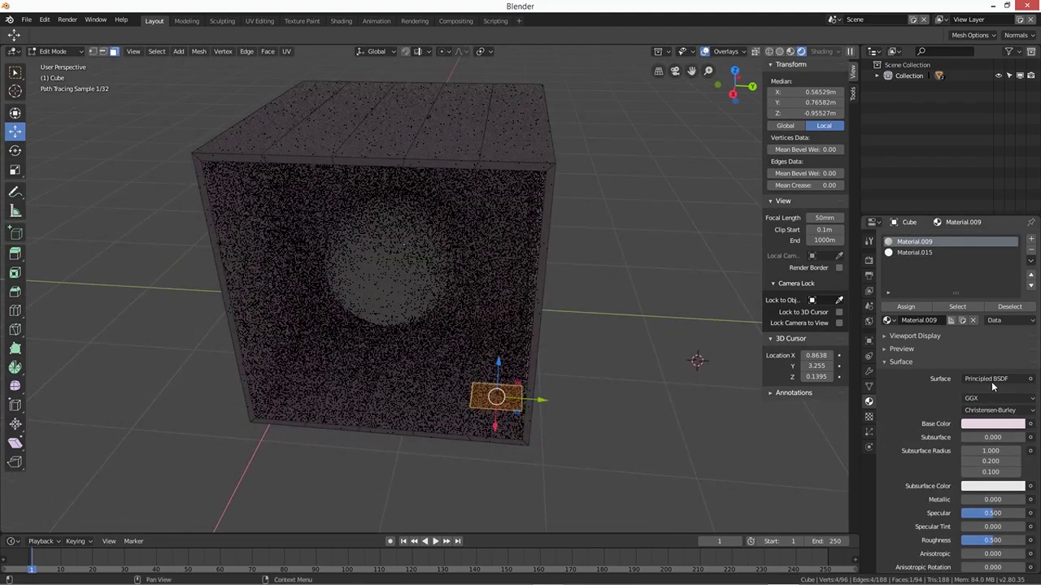
pyautogui.click(987, 378)
pyautogui.click(898, 163)
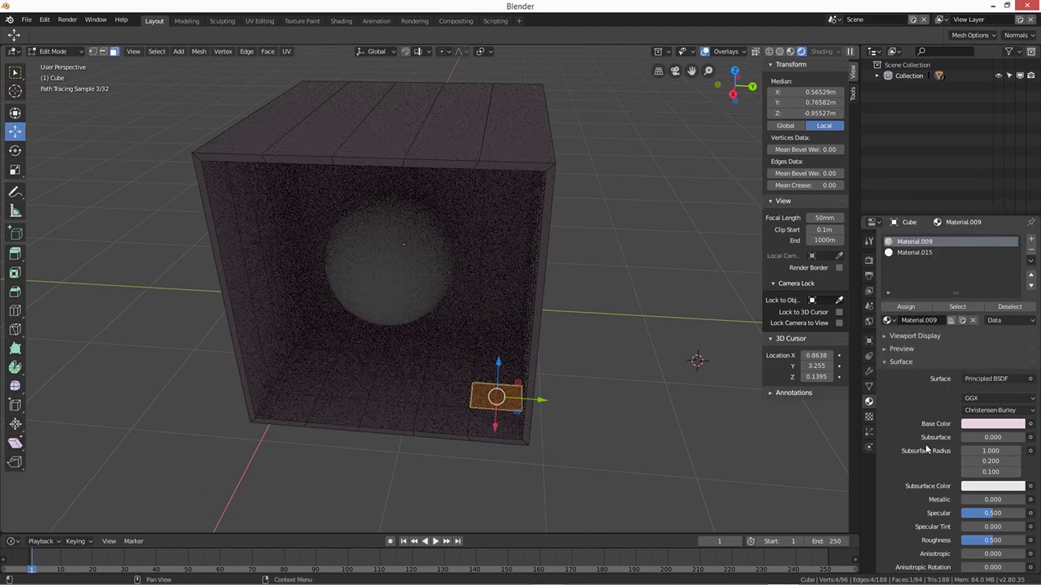
pyautogui.click(931, 254)
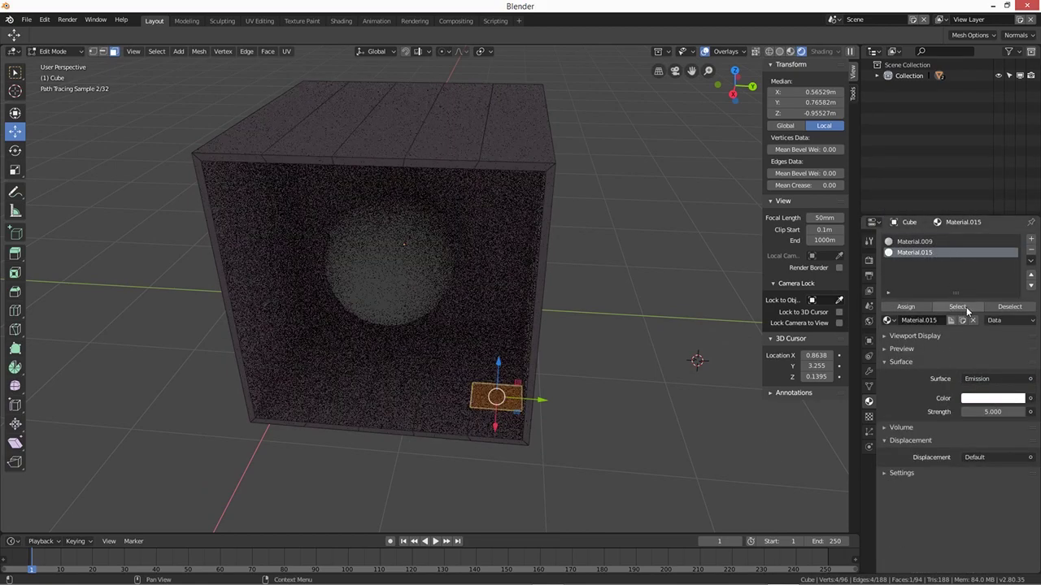
# - Select all of the cube's floor faces
pyautogui.keyDown('shift'); pyautogui.click(503, 419); pyautogui.keyUp('shift')
pyautogui.keyDown('shift'); pyautogui.click(435, 423); pyautogui.keyUp('shift')
pyautogui.keyDown('shift'); pyautogui.click(451, 395); pyautogui.keyUp('shift')
pyautogui.keyDown('shift'); pyautogui.click(464, 350); pyautogui.keyUp('shift')
pyautogui.keyDown('shift'); pyautogui.click(455, 330); pyautogui.keyUp('shift')
pyautogui.keyDown('shift'); pyautogui.click(497, 330); pyautogui.keyUp('shift')
pyautogui.keyDown('shift'); pyautogui.click(498, 351); pyautogui.keyUp('shift')
pyautogui.keyDown('shift'); pyautogui.click(504, 373); pyautogui.keyUp('shift')
pyautogui.keyDown('shift'); pyautogui.click(380, 423); pyautogui.keyUp('shift')
pyautogui.keyDown('shift'); pyautogui.click(407, 419); pyautogui.keyUp('shift')
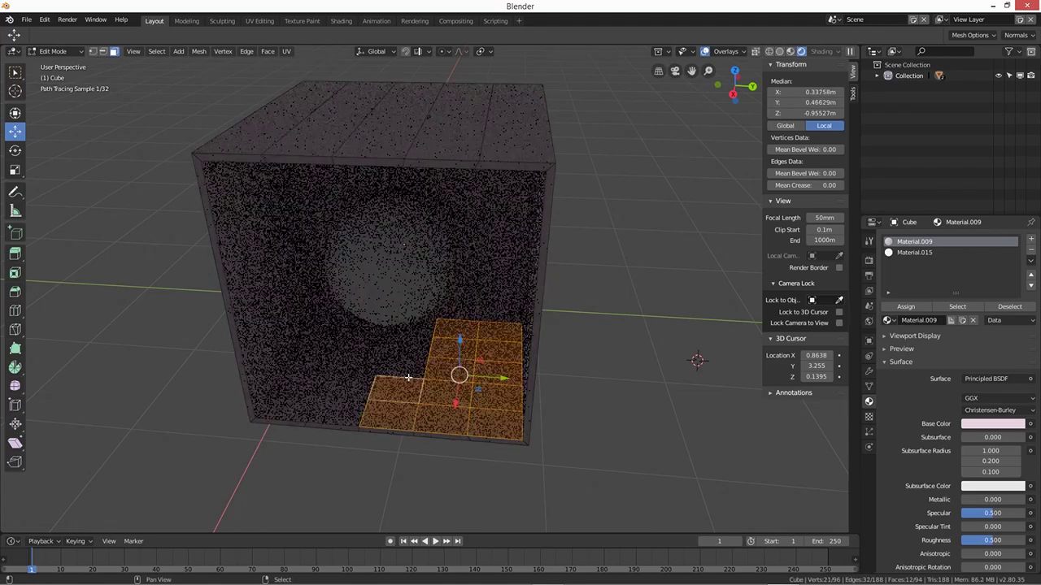
pyautogui.keyDown('shift'); pyautogui.click(386, 382); pyautogui.keyUp('shift')
pyautogui.keyDown('shift'); pyautogui.click(415, 350); pyautogui.keyUp('shift')
pyautogui.keyDown('shift'); pyautogui.click(384, 340); pyautogui.keyUp('shift')
pyautogui.keyDown('shift'); pyautogui.click(371, 344); pyautogui.keyUp('shift')
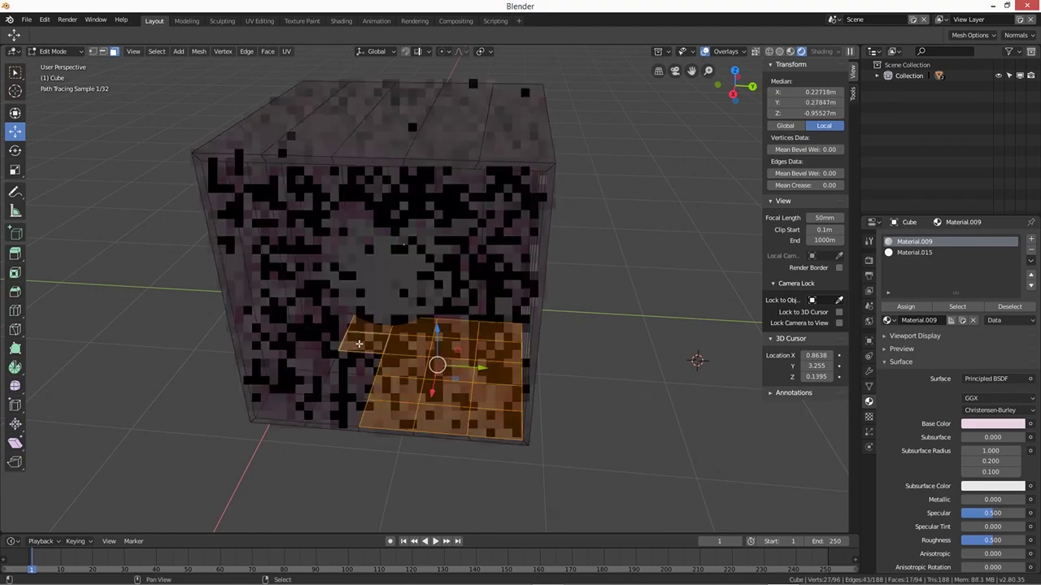
pyautogui.keyDown('shift'); pyautogui.click(340, 407); pyautogui.keyUp('shift')
pyautogui.keyDown('shift'); pyautogui.click(304, 395); pyautogui.keyUp('shift')
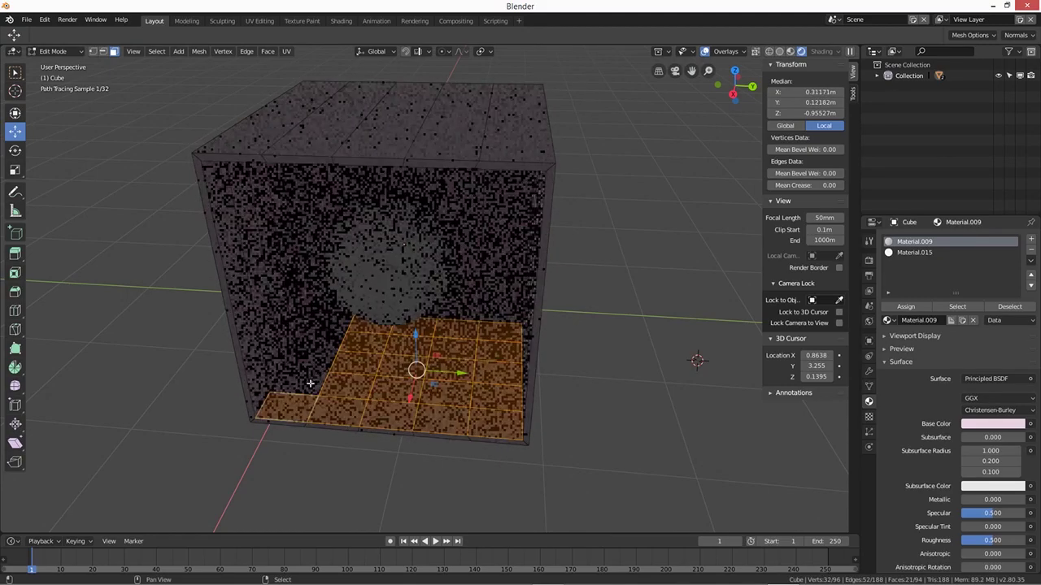
pyautogui.keyDown('shift'); pyautogui.click(293, 380); pyautogui.keyUp('shift')
pyautogui.keyDown('shift'); pyautogui.click(341, 322); pyautogui.keyUp('shift')
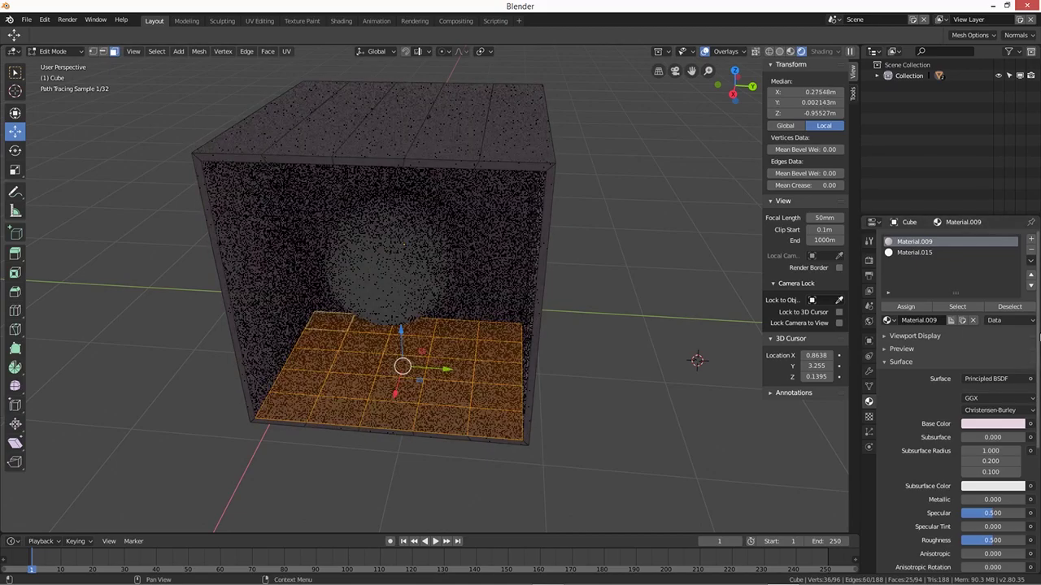
# - Assign Material.015 to the selected floor faces
pyautogui.click(905, 308)
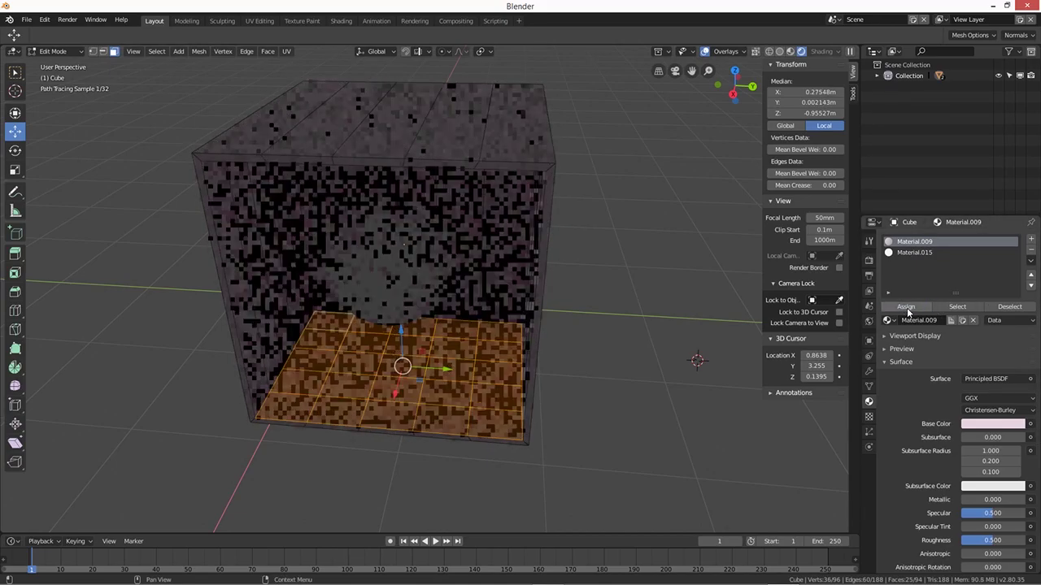
pyautogui.click(902, 252)
pyautogui.click(907, 307)
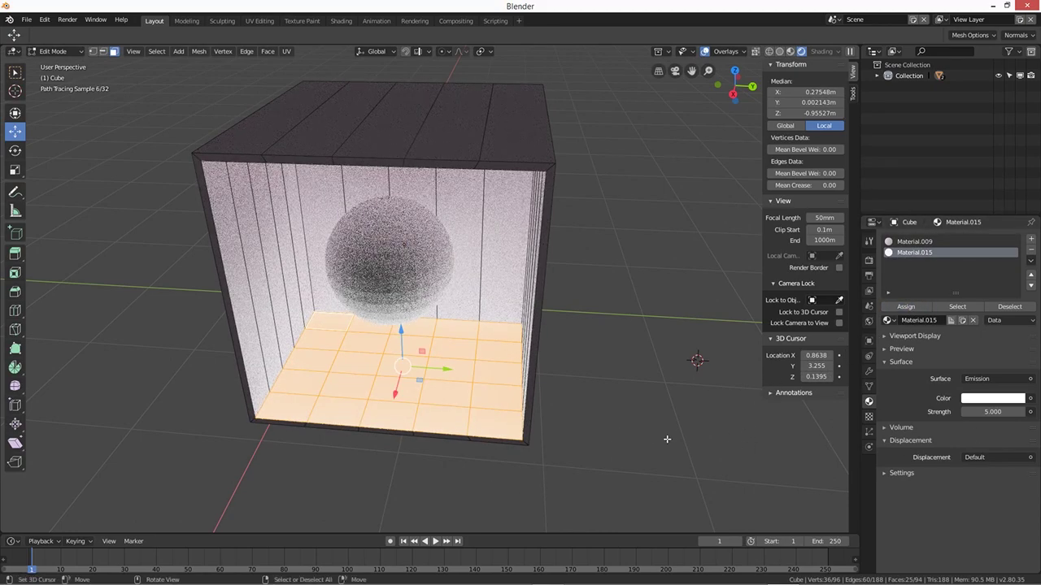
# - Lower the floor's emission strength to 3, then to 2
pyautogui.click(993, 412)
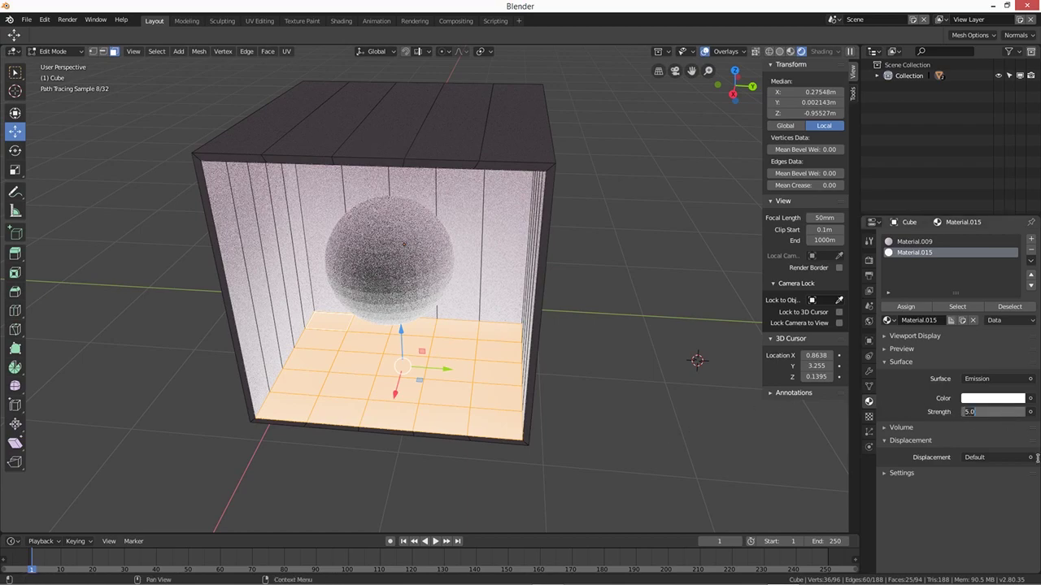
pyautogui.write('3')
pyautogui.press('Return')
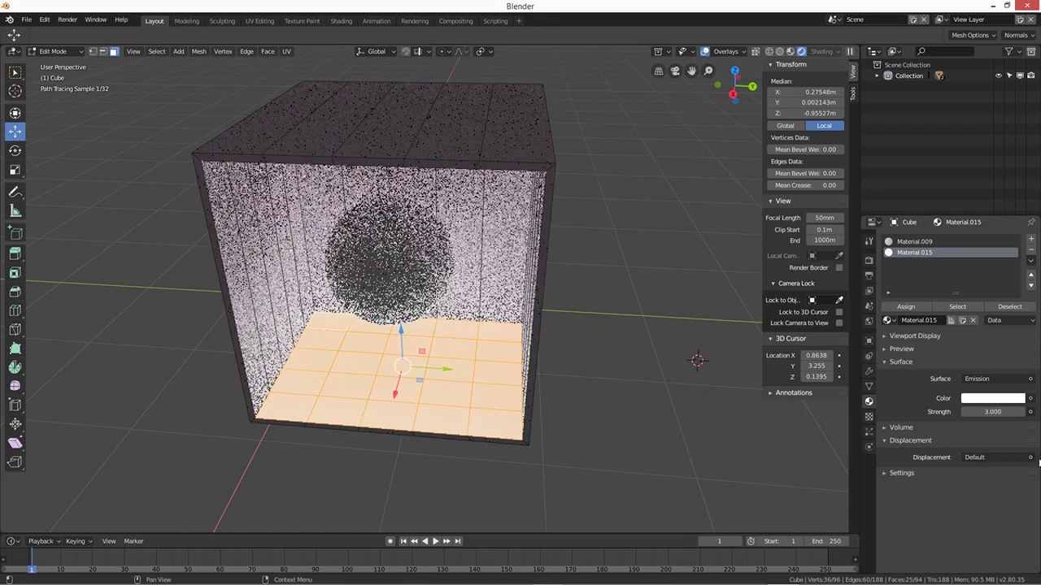
pyautogui.click(997, 412)
pyautogui.write('2')
pyautogui.press('Return')
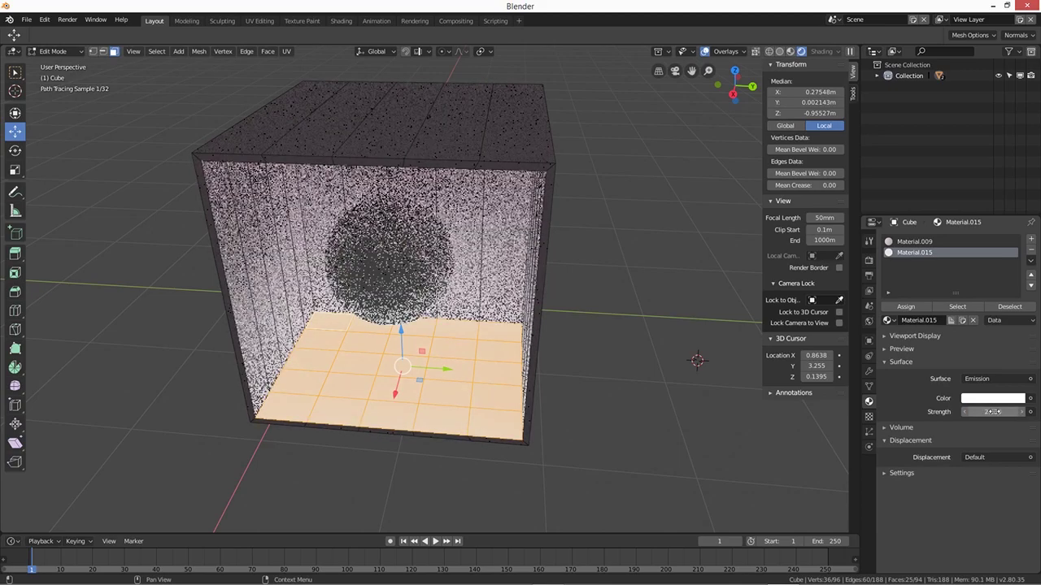
# - Darken the emission colour to grey (about 0.233) and return to Object Mode
pyautogui.click(993, 398)
pyautogui.click(1018, 278)
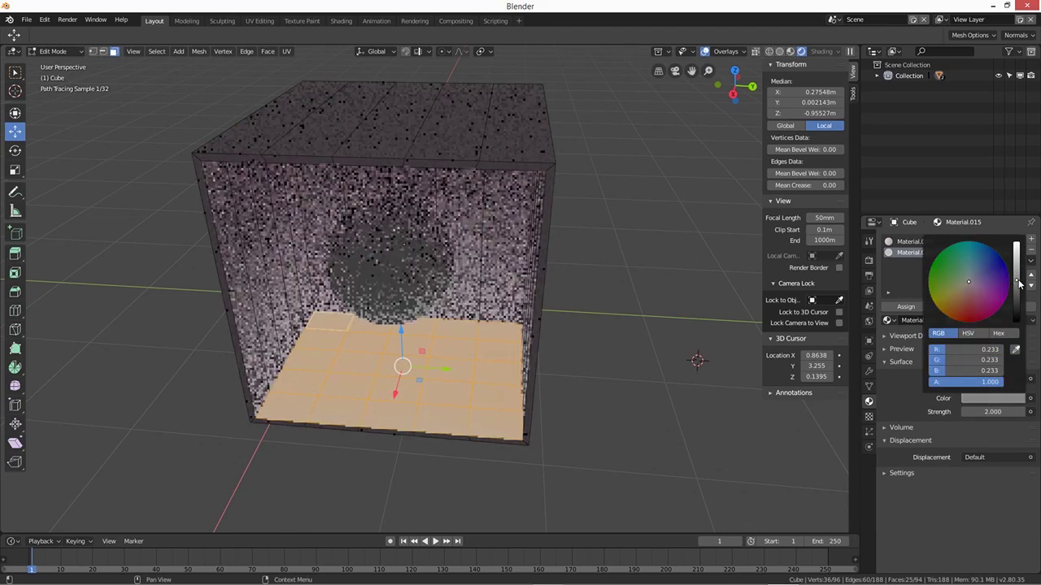
pyautogui.moveTo(707, 414); pyautogui.dragTo(656, 395, button='middle')
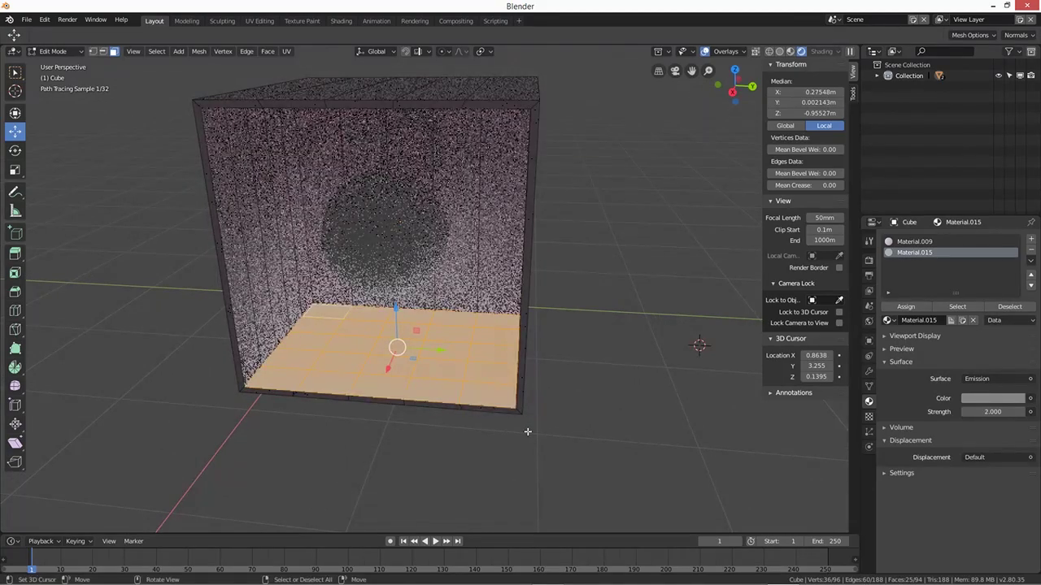
pyautogui.press('Tab')
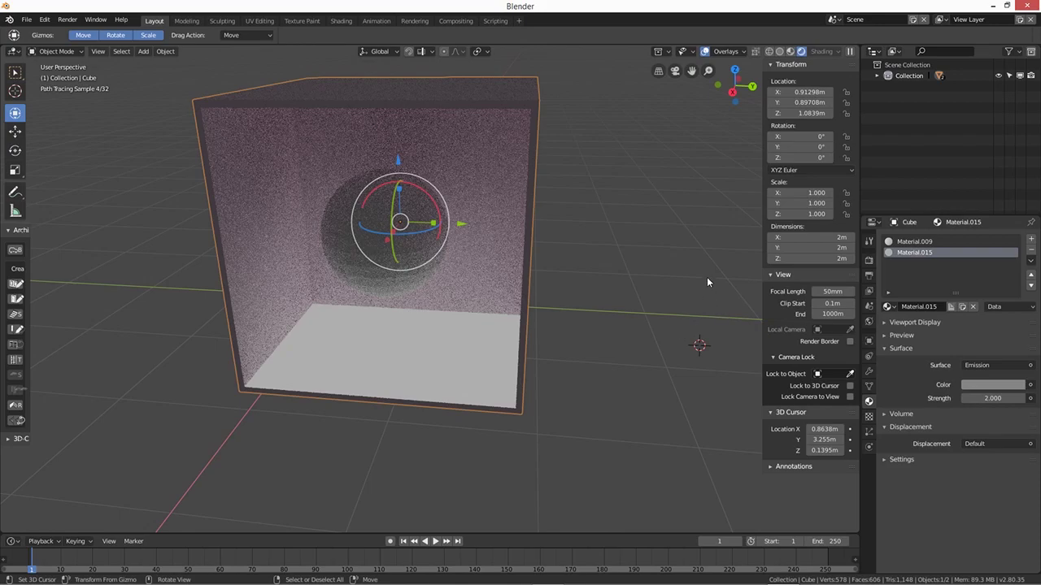
# - Change the render engine from Cycles to Eevee
pyautogui.click(869, 260)
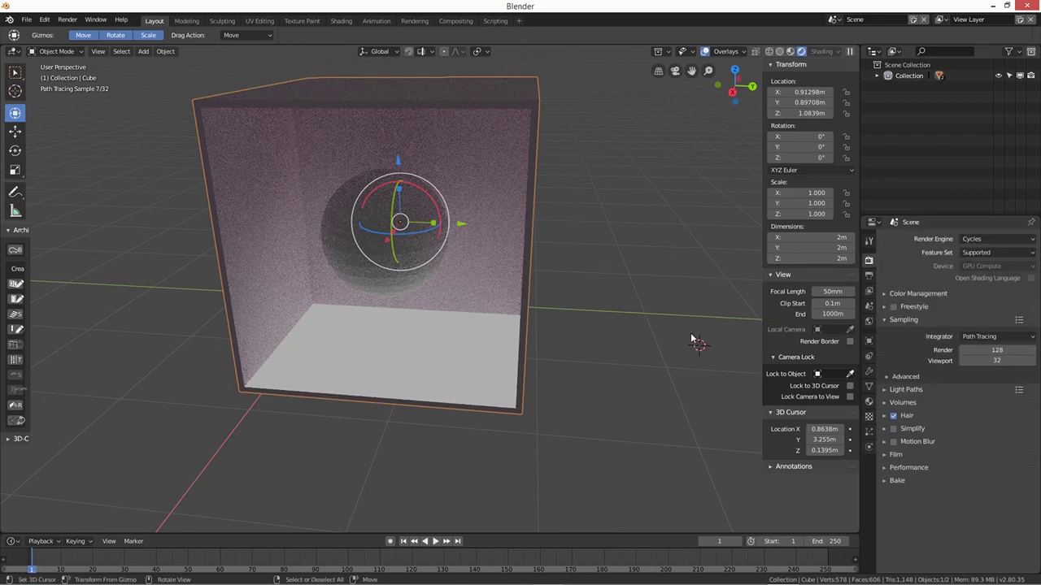
pyautogui.click(970, 239)
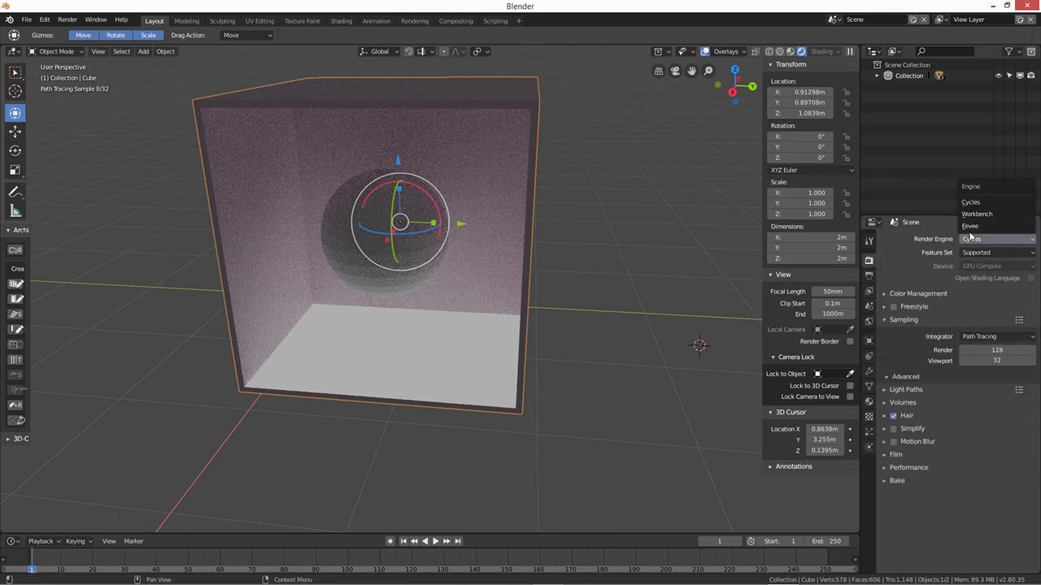
pyautogui.click(970, 226)
pyautogui.moveTo(717, 324)
pyautogui.mouseDown(button='middle')
pyautogui.moveTo(660, 379)
pyautogui.moveTo(719, 354)
pyautogui.mouseUp(button='middle')
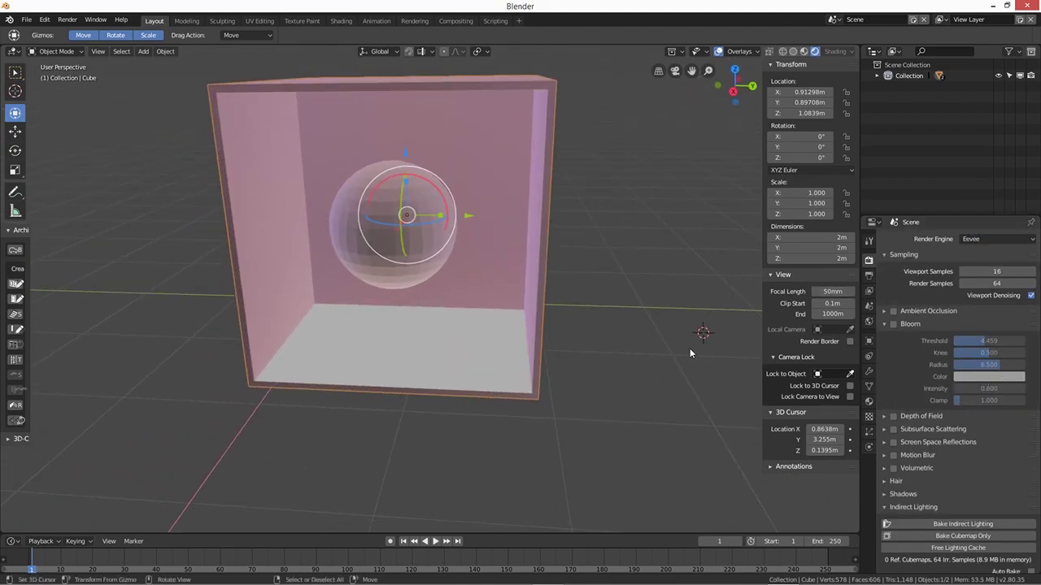
pyautogui.moveTo(639, 370); pyautogui.dragTo(603, 399, button='middle')
# - Free the baked lighting cache under Indirect Lighting
pyautogui.scroll(-2, 615, 381)
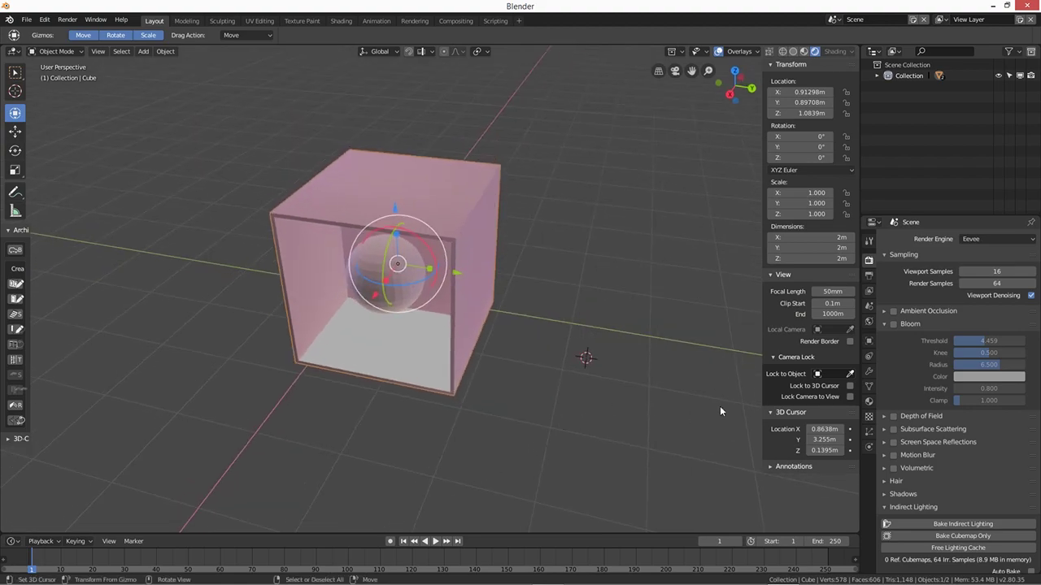
pyautogui.scroll(-3, 927, 477)
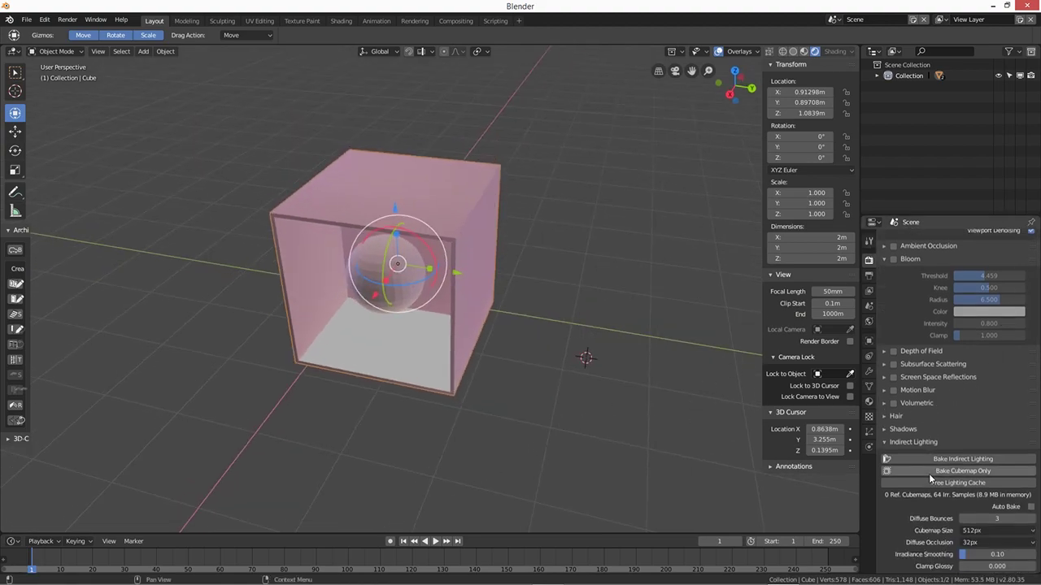
pyautogui.click(961, 484)
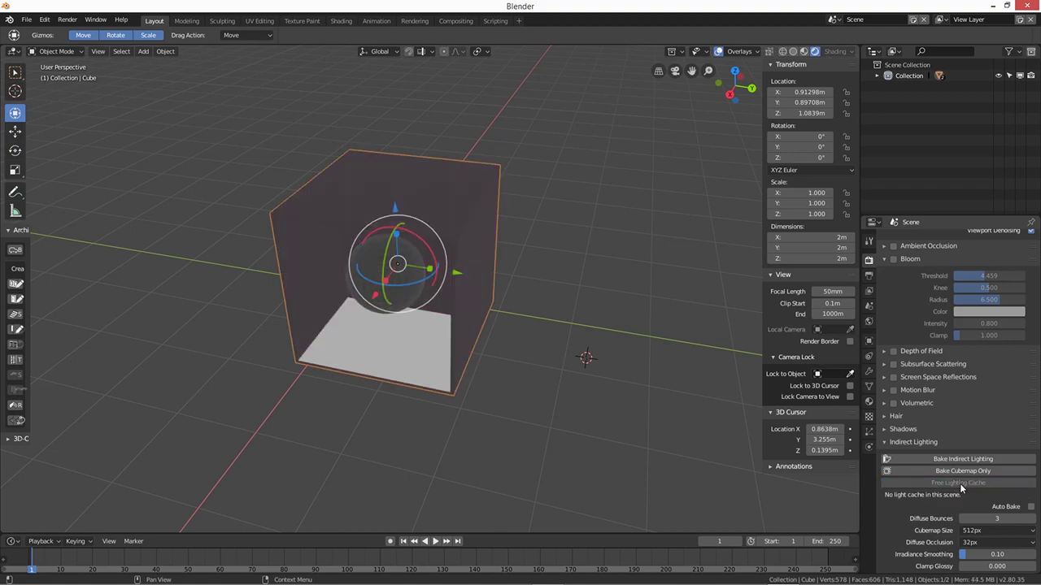
pyautogui.scroll(5, 595, 412)
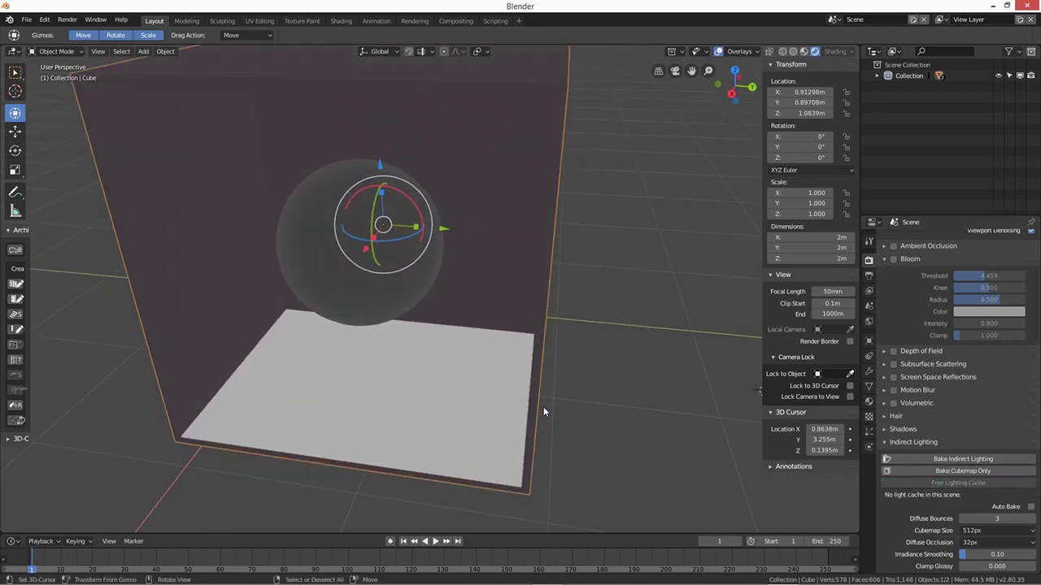
pyautogui.scroll(-4, 543, 410)
pyautogui.moveTo(543, 370)
pyautogui.mouseDown(button='middle')
pyautogui.moveTo(544, 360)
pyautogui.moveTo(553, 387)
pyautogui.mouseUp(button='middle')
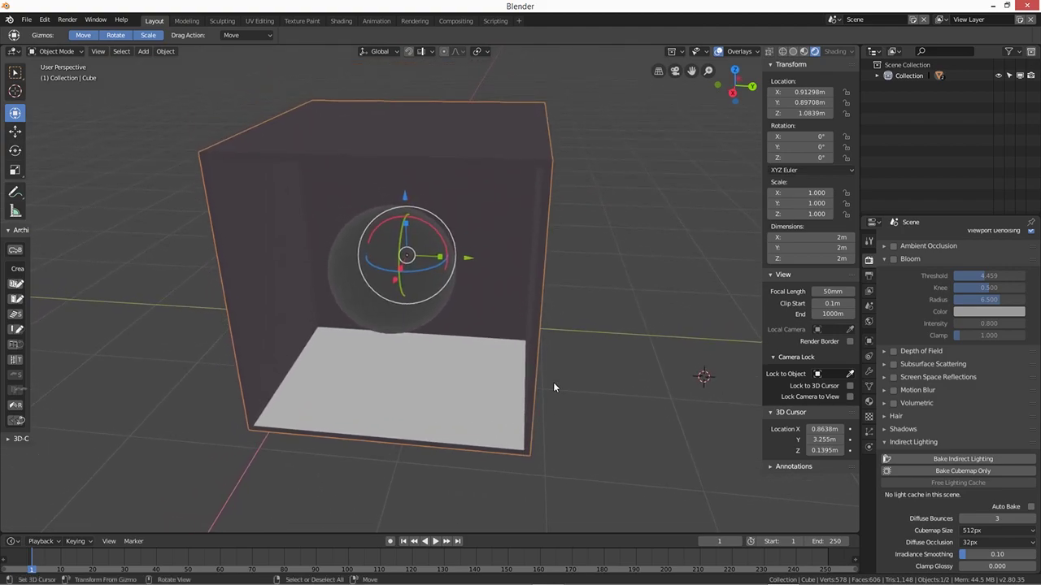
# - Add an Irradiance Volume light probe to the scene
pyautogui.hotkey('shift', 'a')
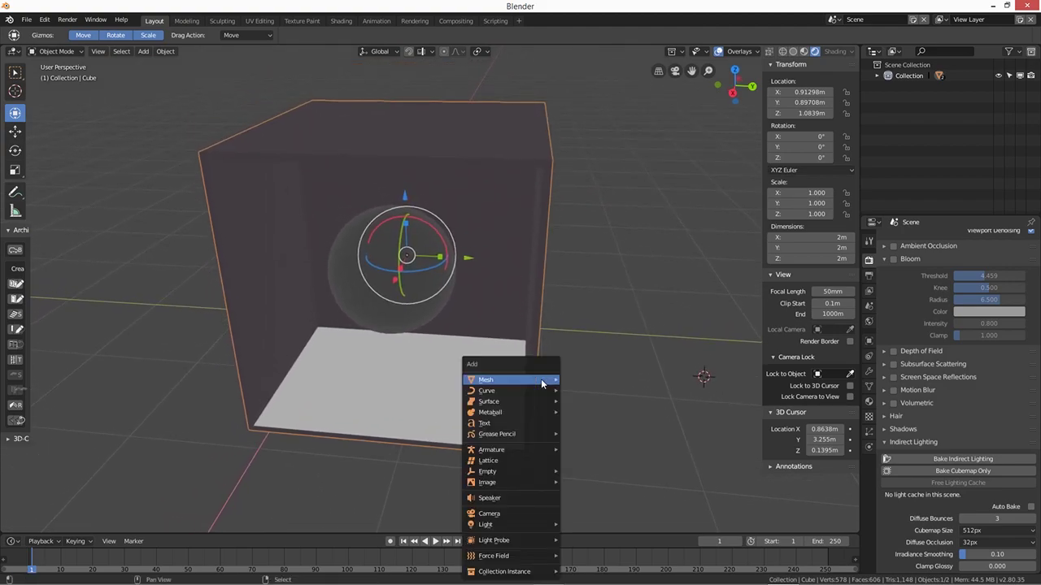
pyautogui.moveTo(542, 380)
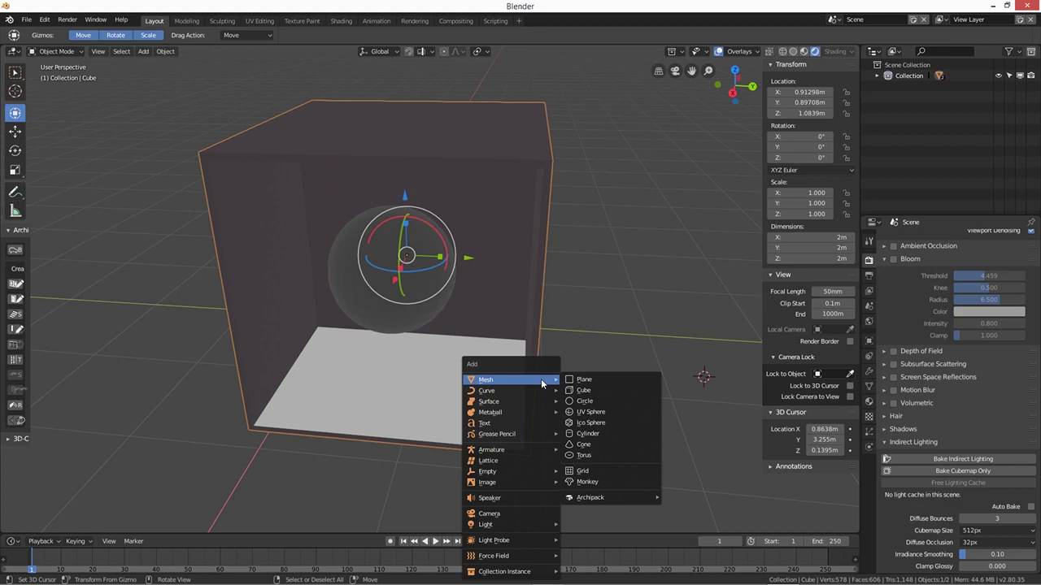
pyautogui.moveTo(508, 543)
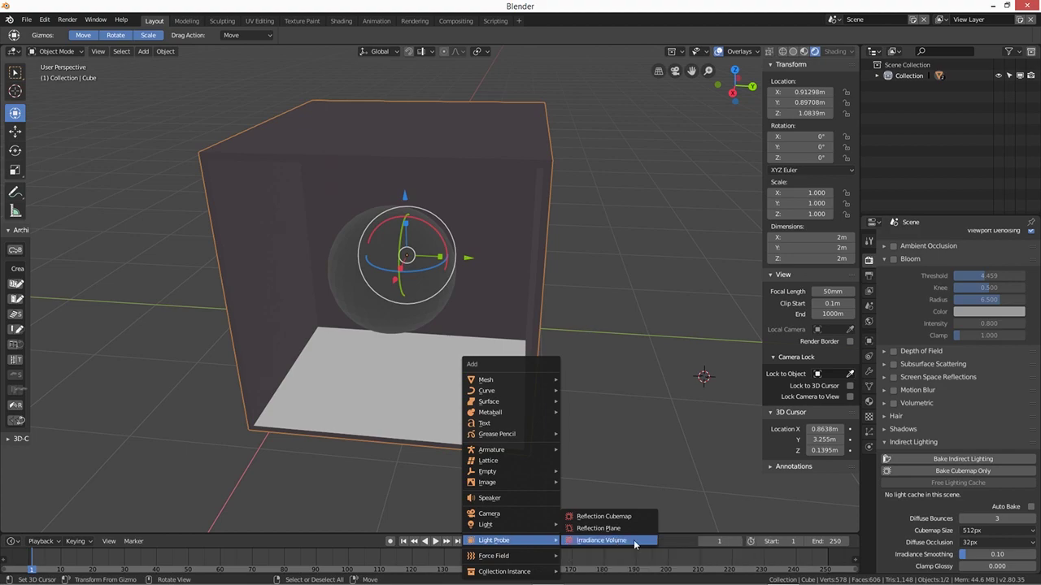
pyautogui.click(634, 541)
pyautogui.scroll(-3, 572, 428)
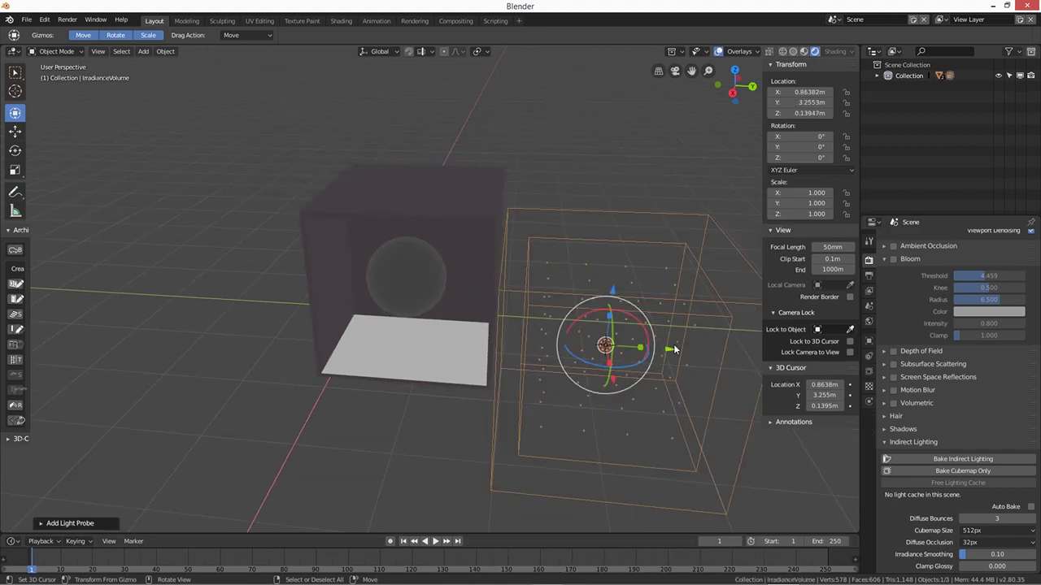
# - Move the irradiance volume along Y, X and Z onto the cube
pyautogui.press('g')
pyautogui.press('y')
pyautogui.click(553, 415)
pyautogui.moveTo(553, 416); pyautogui.dragTo(418, 345, button='middle')
pyautogui.press('g')
pyautogui.press('x')
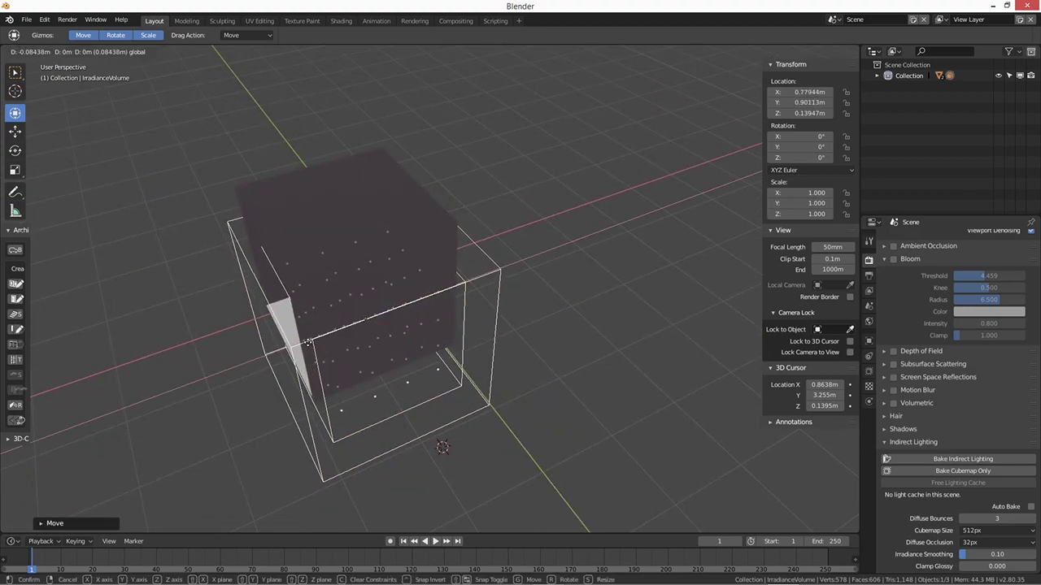
pyautogui.click(305, 341)
pyautogui.moveTo(305, 342); pyautogui.dragTo(528, 362, button='middle')
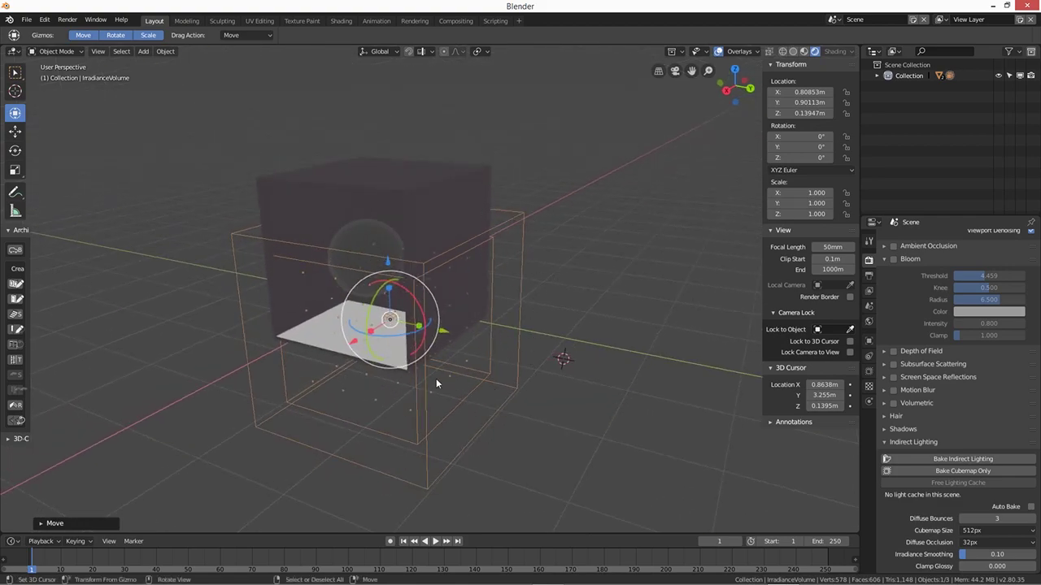
pyautogui.moveTo(389, 258); pyautogui.dragTo(383, 205)
pyautogui.moveTo(382, 206); pyautogui.dragTo(490, 360, button='middle')
# - Scale the irradiance volume to 1.043 so it encloses the cube and sphere
pyautogui.press('s')
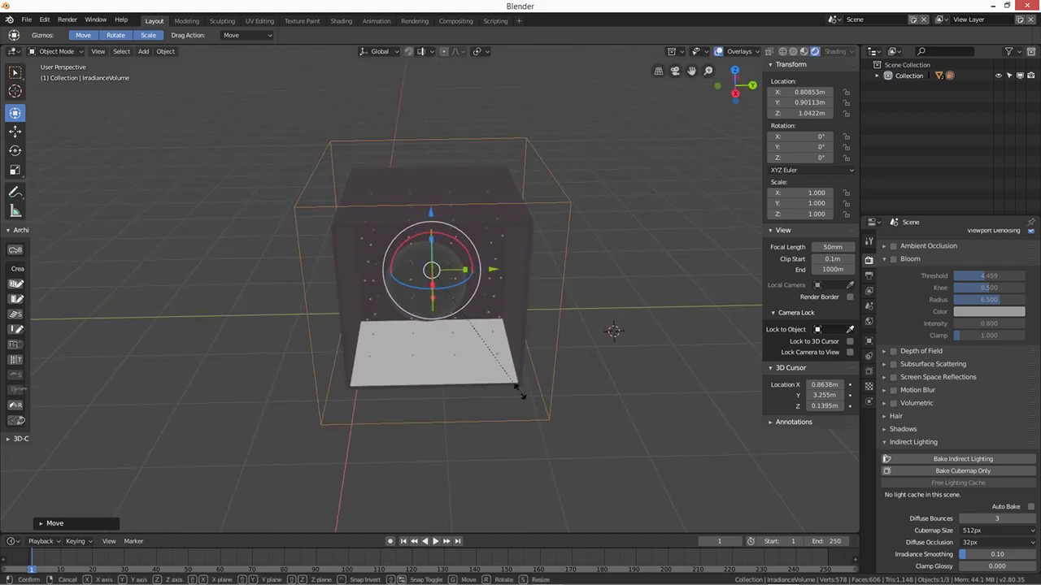
pyautogui.click(526, 397)
pyautogui.moveTo(543, 424); pyautogui.dragTo(513, 418, button='middle')
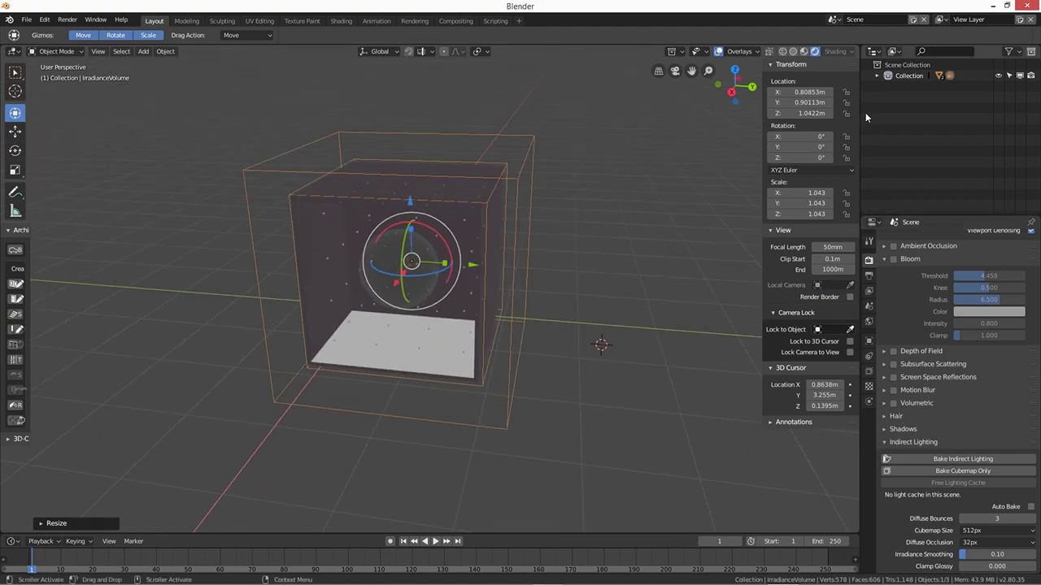
pyautogui.scroll(5, 754, 414)
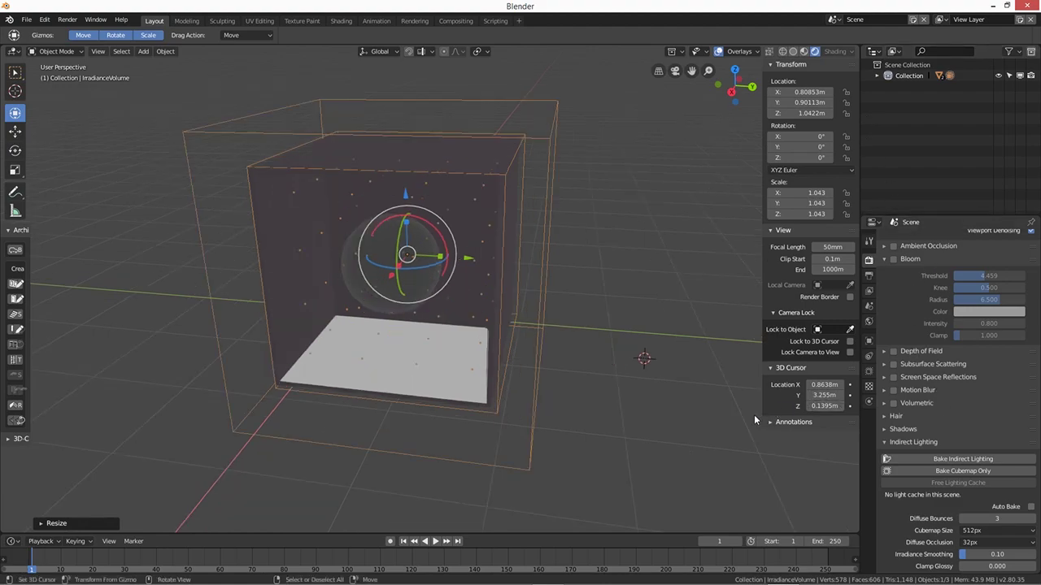
pyautogui.scroll(-4, 725, 412)
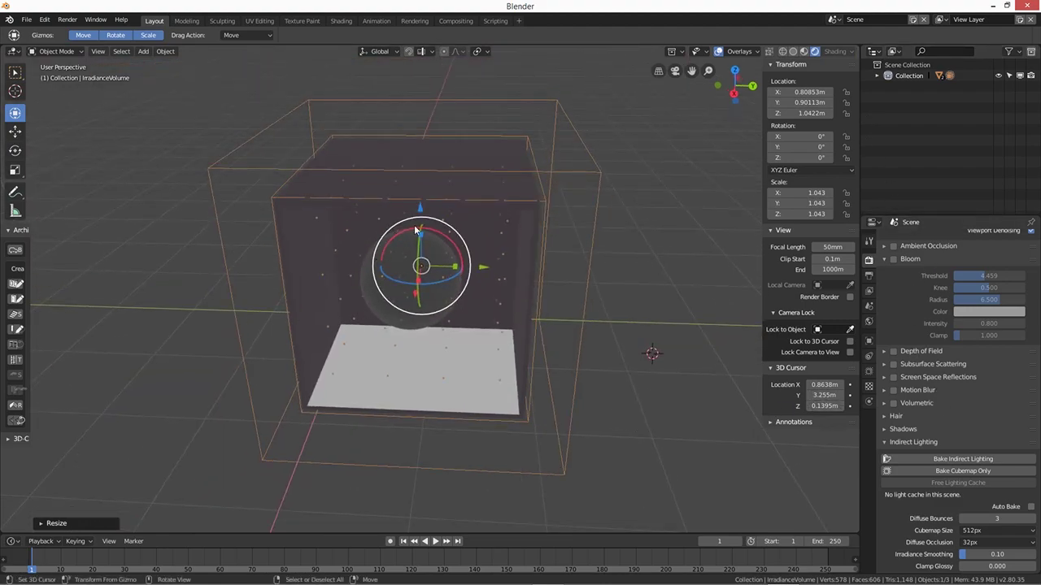
pyautogui.moveTo(632, 425); pyautogui.dragTo(618, 423, button='middle')
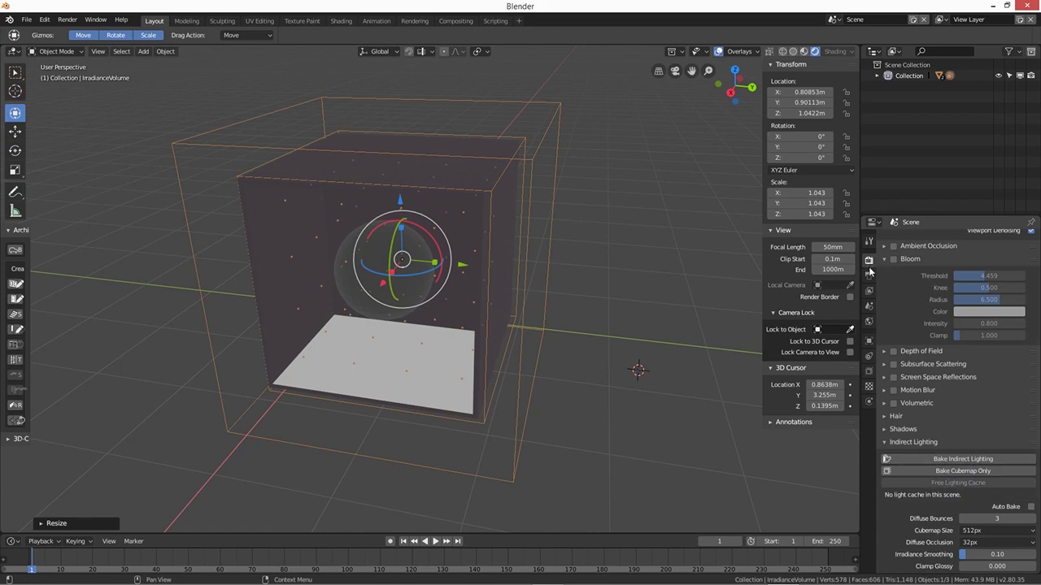
# - Bake the scene's indirect lighting from the Indirect Lighting settings
pyautogui.scroll(2, 957, 423)
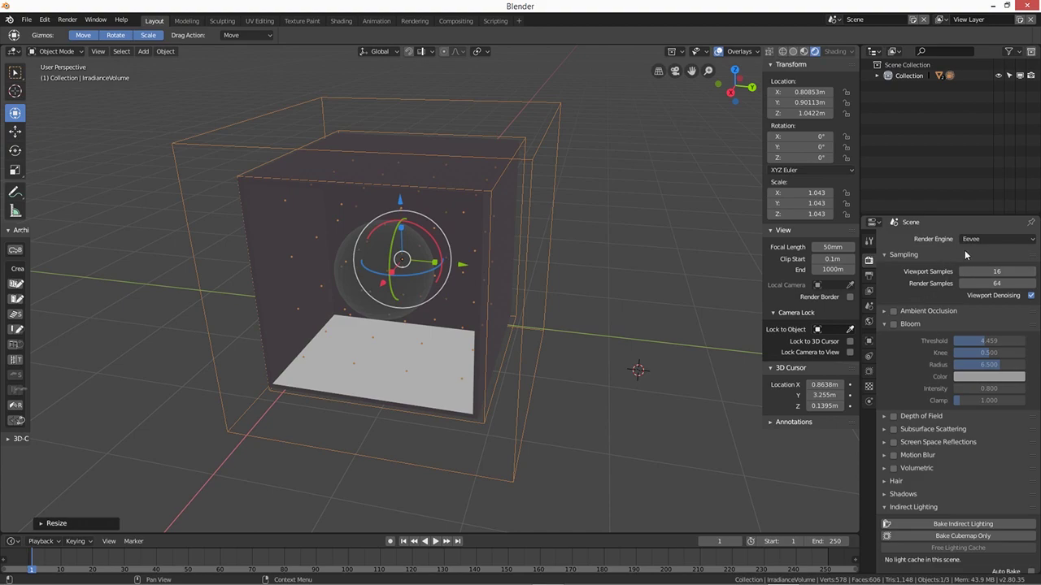
pyautogui.scroll(-3, 942, 410)
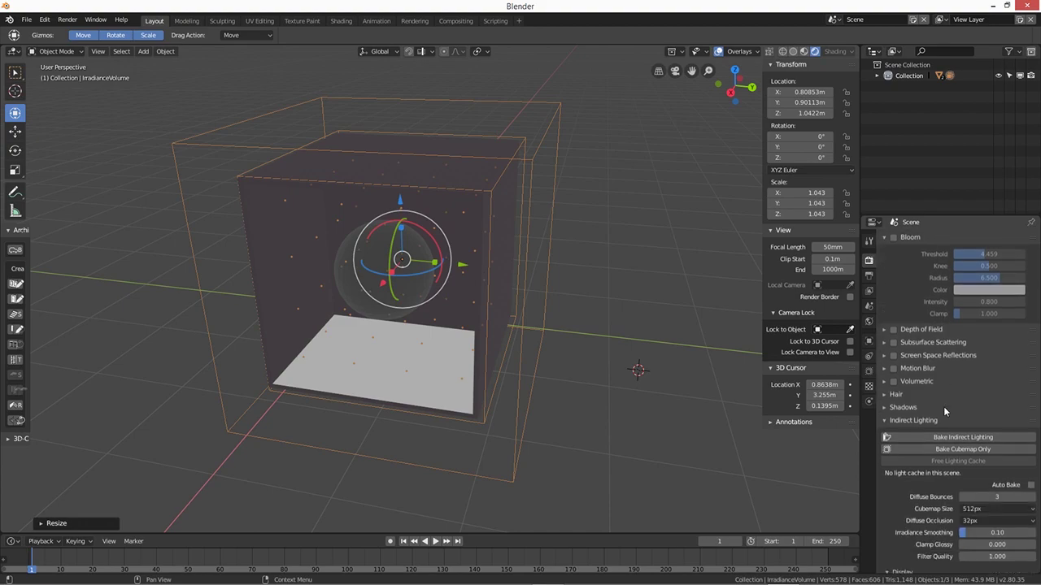
pyautogui.scroll(-3, 935, 398)
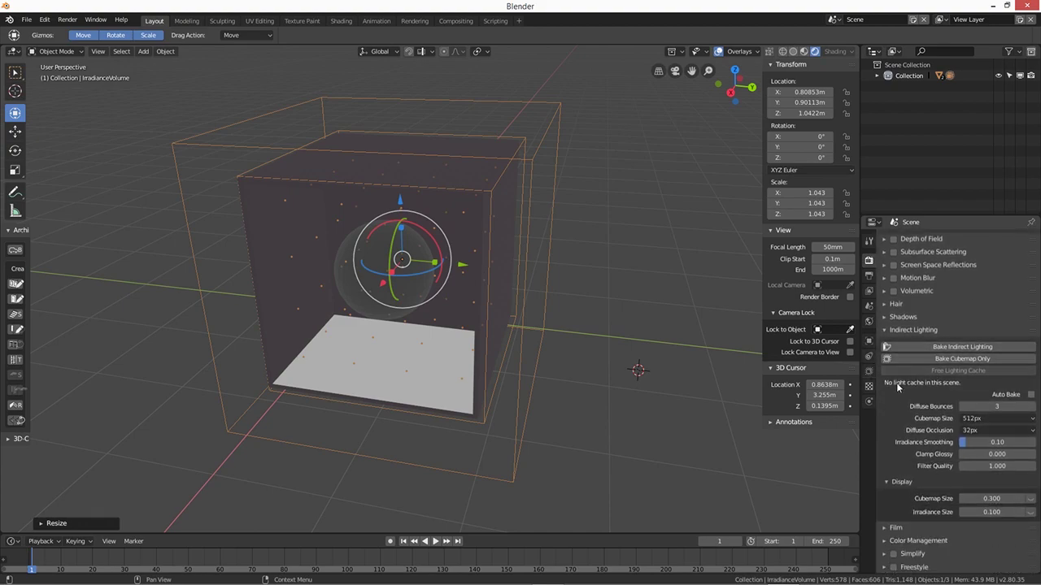
pyautogui.scroll(4, 927, 468)
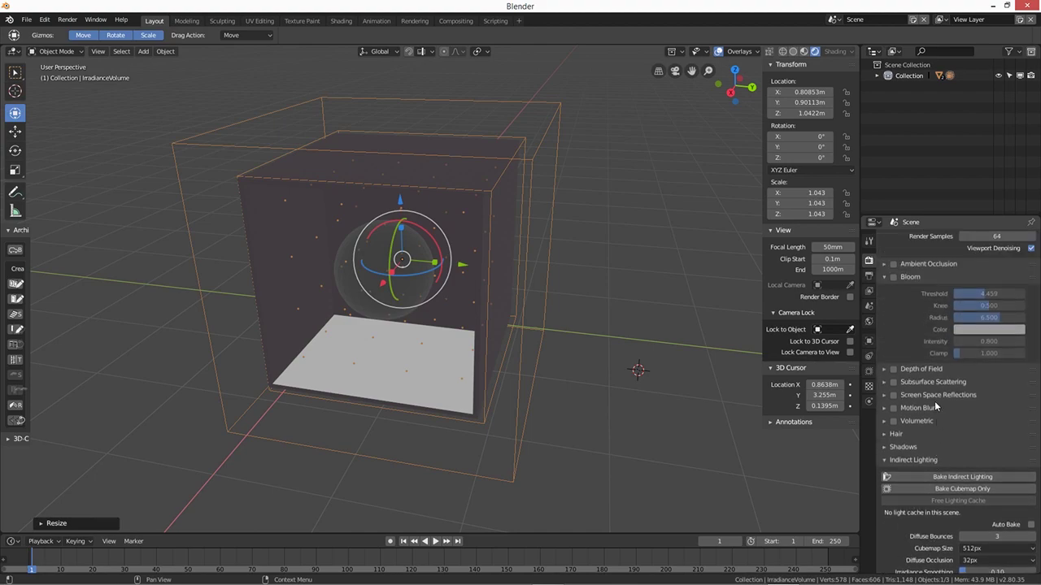
pyautogui.click(886, 461)
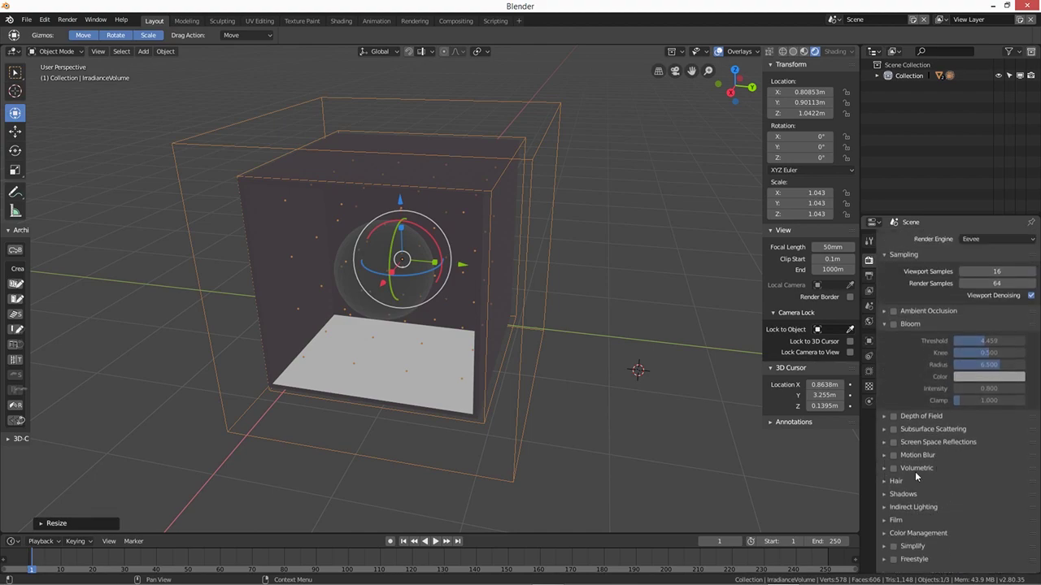
pyautogui.click(887, 508)
pyautogui.scroll(-3, 940, 488)
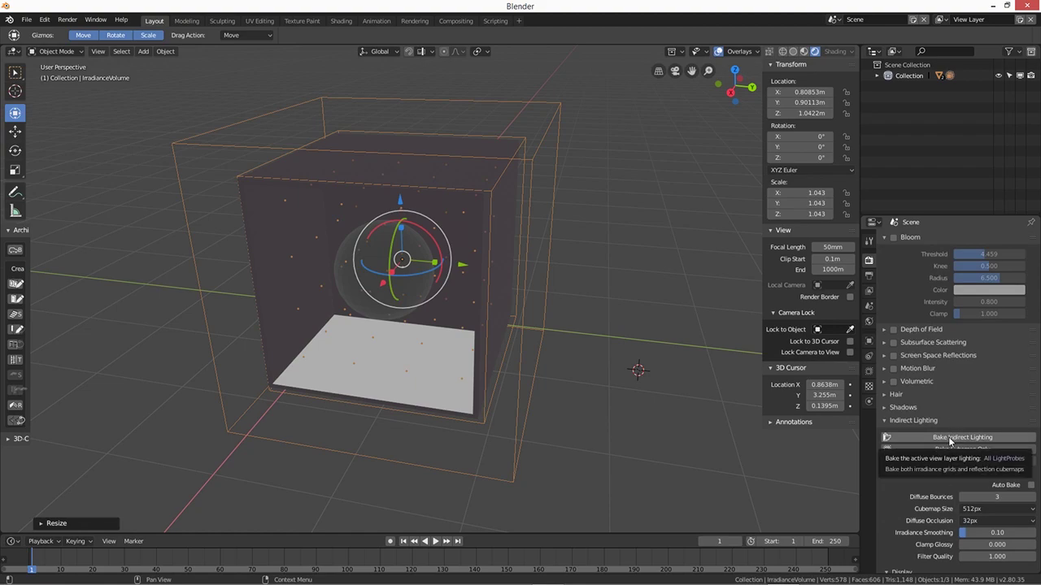
pyautogui.click(950, 438)
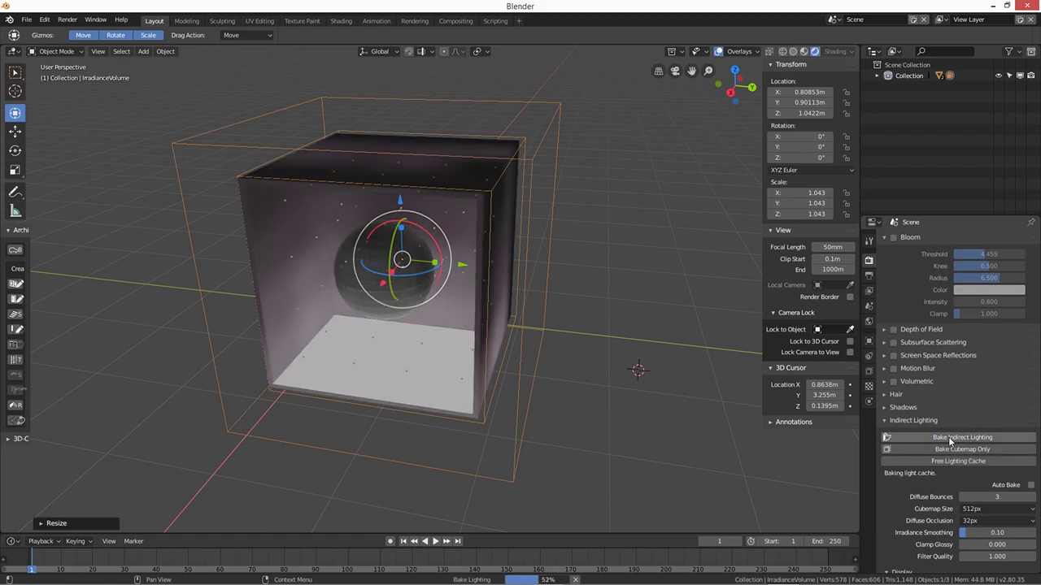
# - Enable Bloom, lower its threshold to 2.926, and rebake the indirect lighting
pyautogui.moveTo(674, 437); pyautogui.dragTo(668, 413, button='middle')
pyautogui.click(646, 345)
pyautogui.moveTo(647, 346); pyautogui.dragTo(664, 409, button='middle')
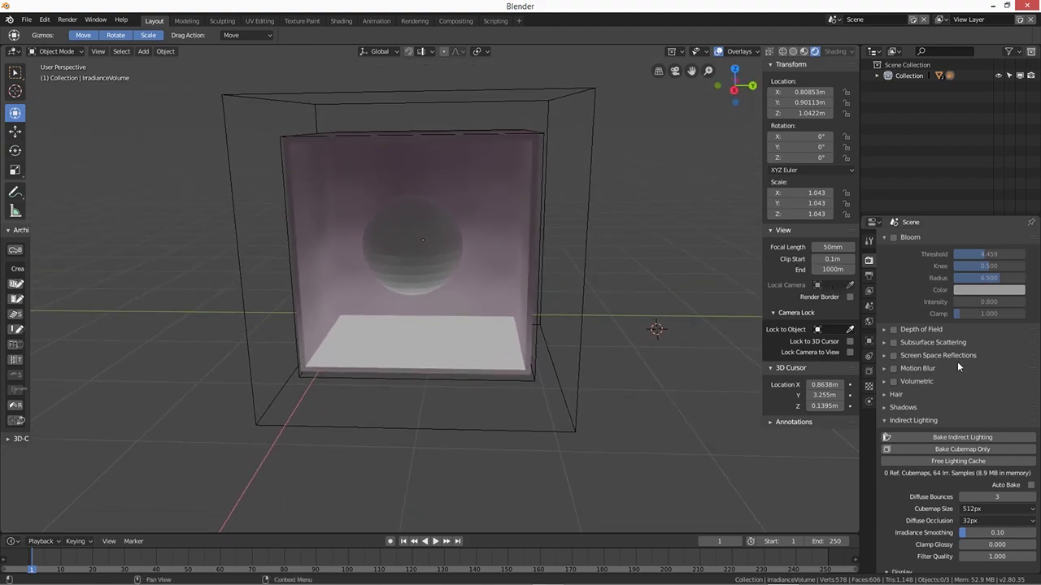
pyautogui.scroll(2, 954, 386)
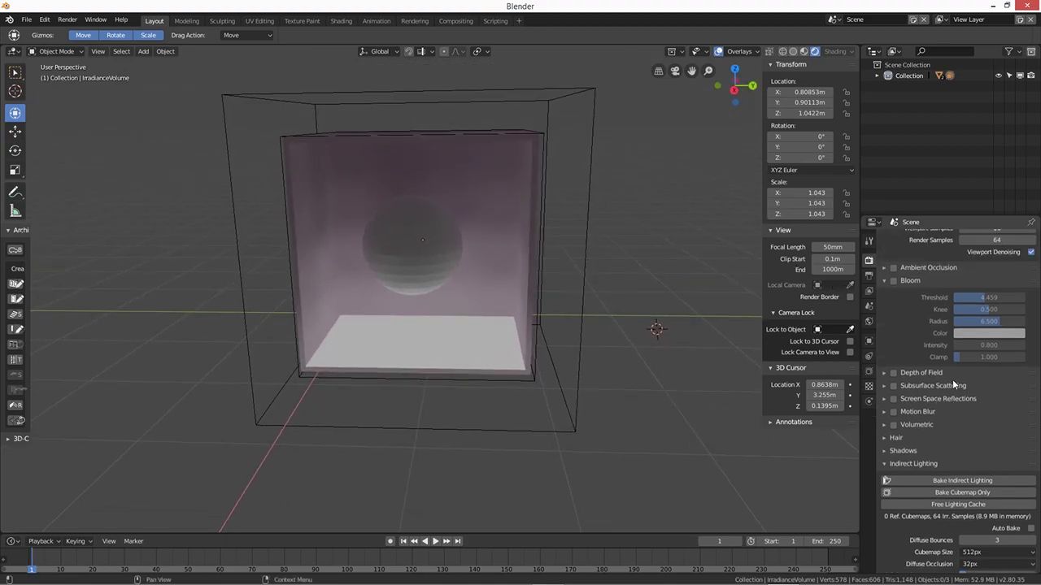
pyautogui.click(894, 282)
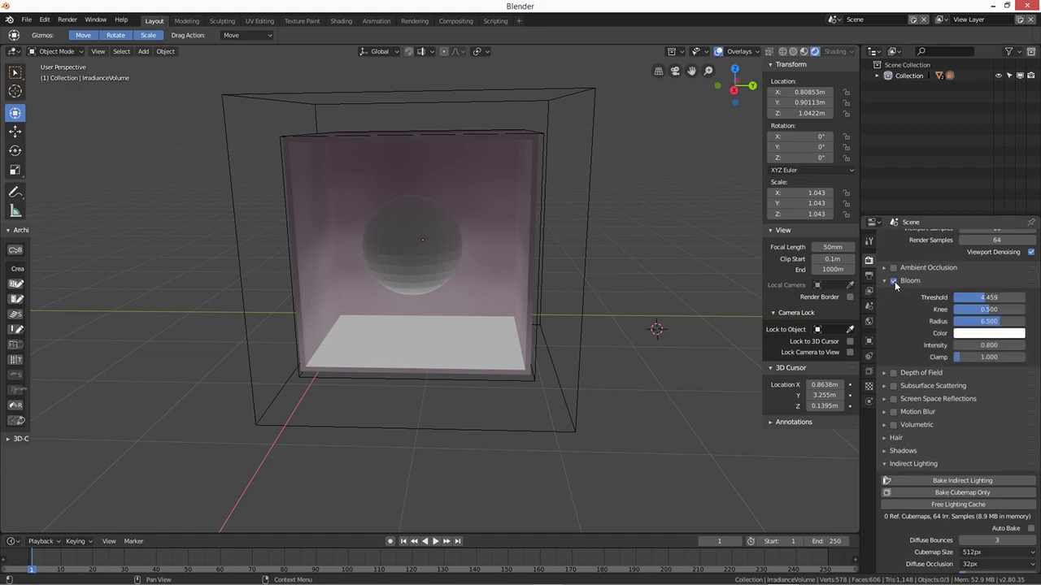
pyautogui.moveTo(988, 298); pyautogui.dragTo(981, 299)
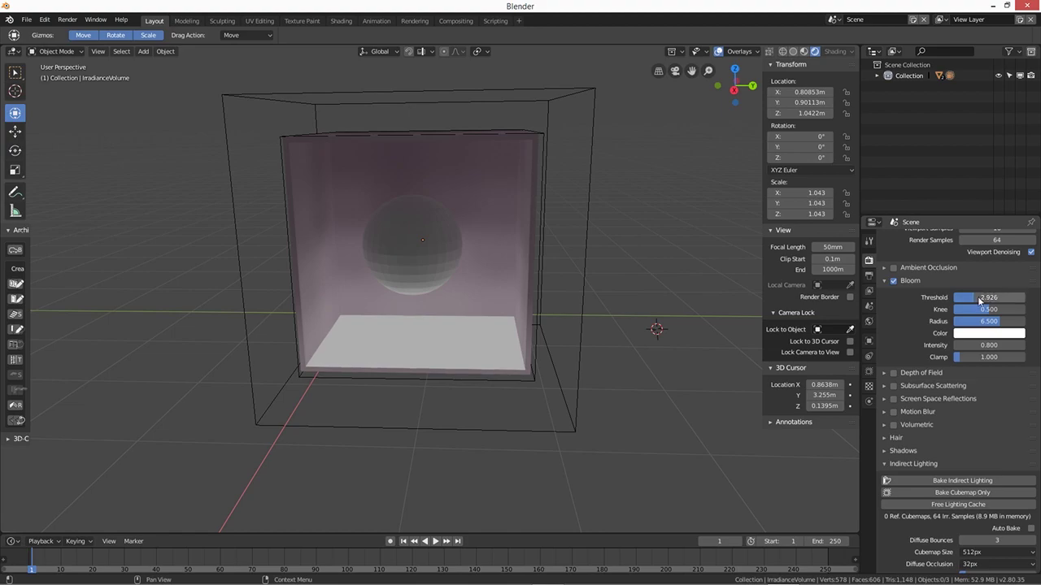
pyautogui.click(962, 481)
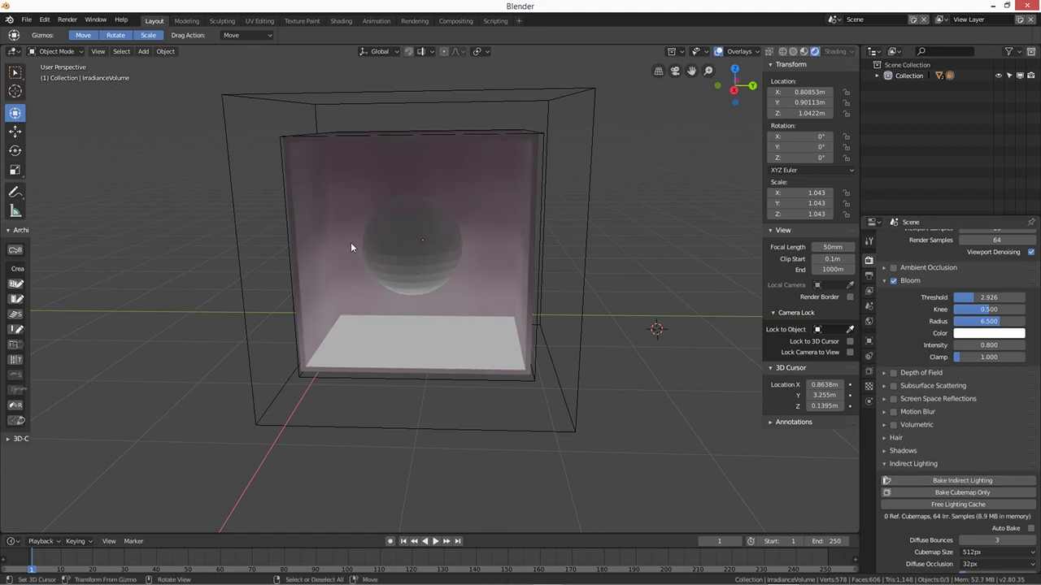
# - Move the sphere along X to 0.73427m inside the box and rebake the lighting
pyautogui.click(394, 262)
pyautogui.moveTo(479, 327); pyautogui.dragTo(458, 343, button='middle')
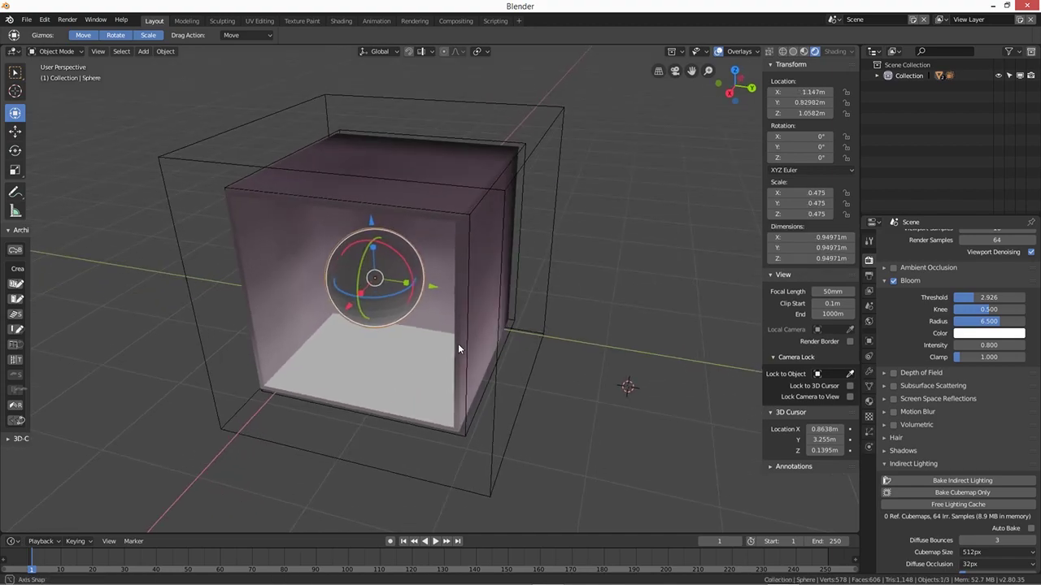
pyautogui.moveTo(349, 304); pyautogui.dragTo(374, 272)
pyautogui.moveTo(418, 306)
pyautogui.mouseDown(button='middle')
pyautogui.moveTo(497, 280)
pyautogui.moveTo(431, 301)
pyautogui.mouseUp(button='middle')
pyautogui.moveTo(372, 277); pyautogui.dragTo(388, 268)
pyautogui.moveTo(403, 309); pyautogui.dragTo(431, 321, button='middle')
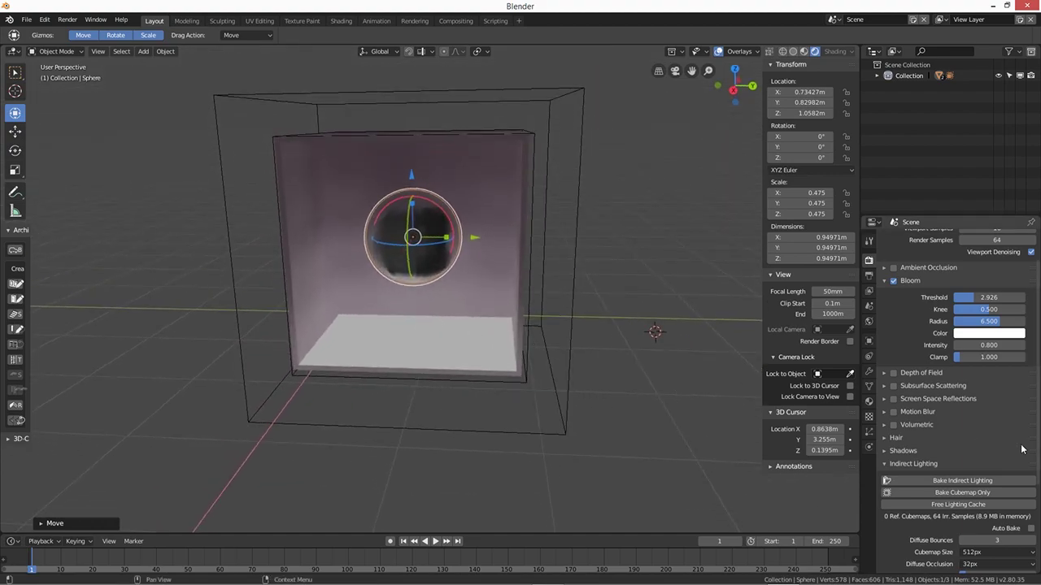
pyautogui.click(964, 480)
# - Slide the sphere out of the box along X and back, then rebake
pyautogui.moveTo(501, 255); pyautogui.dragTo(483, 295, button='middle')
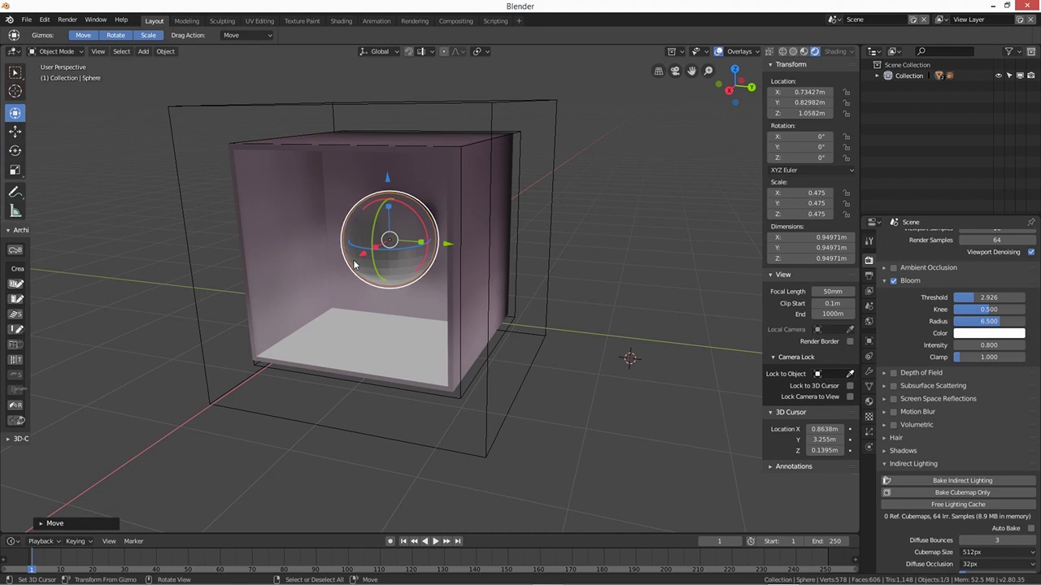
pyautogui.moveTo(361, 253); pyautogui.dragTo(224, 319)
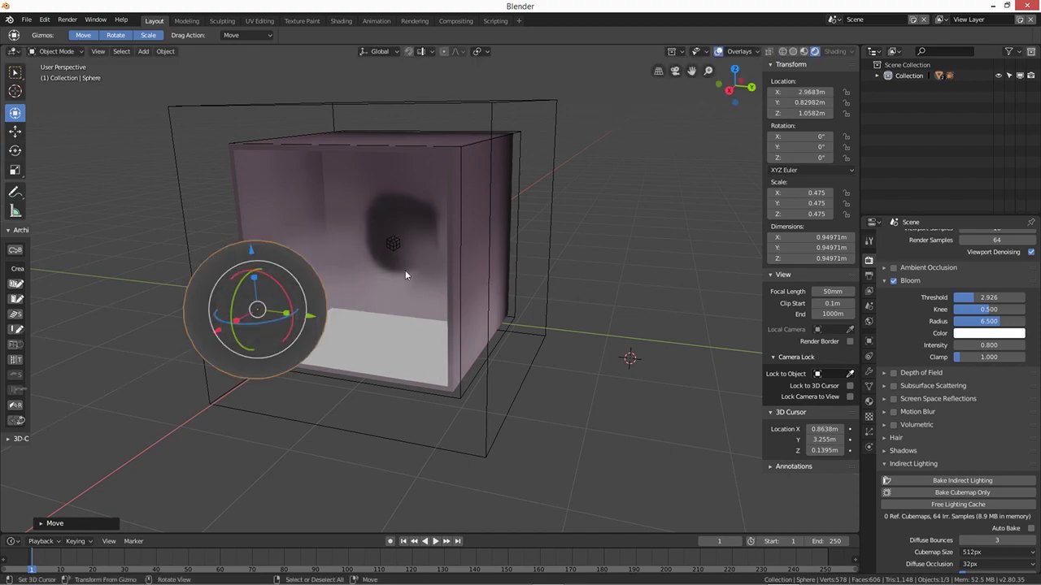
pyautogui.moveTo(208, 336); pyautogui.dragTo(353, 266)
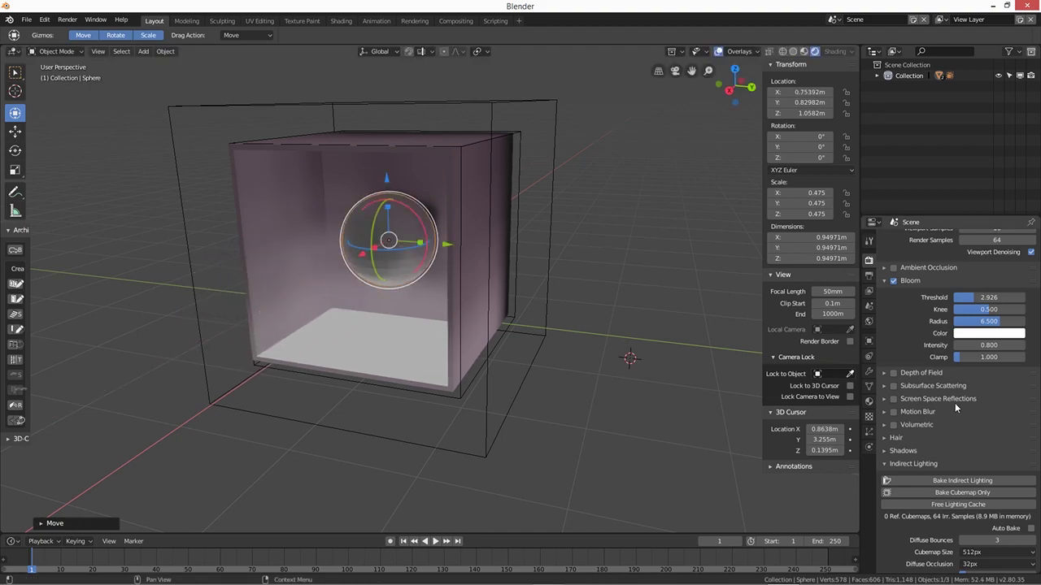
pyautogui.click(963, 481)
# - Lower the Bloom threshold slightly from a near-front view of the box
pyautogui.moveTo(594, 397); pyautogui.dragTo(441, 261, button='middle')
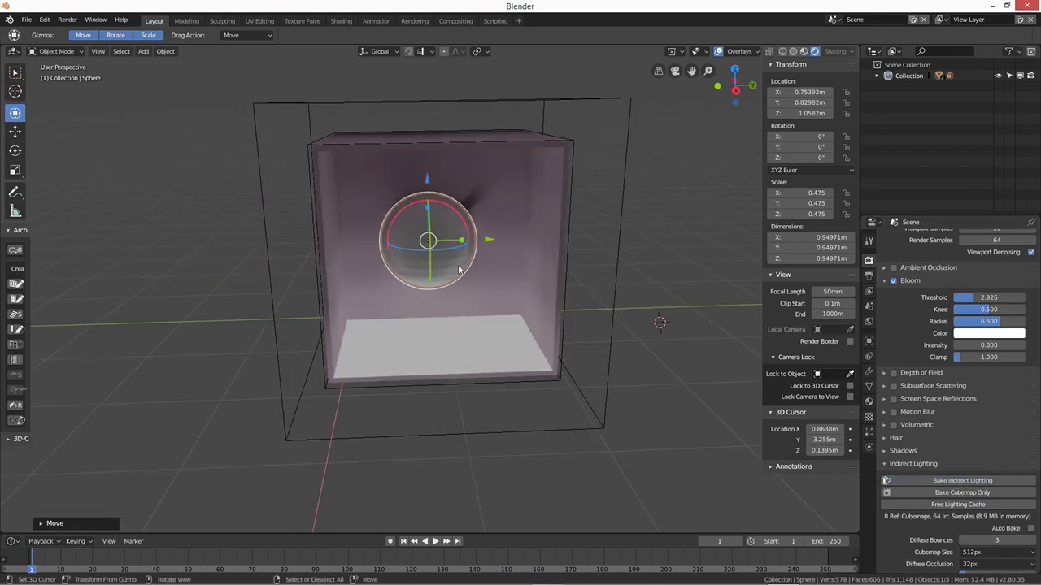
pyautogui.moveTo(557, 382); pyautogui.dragTo(547, 387, button='middle')
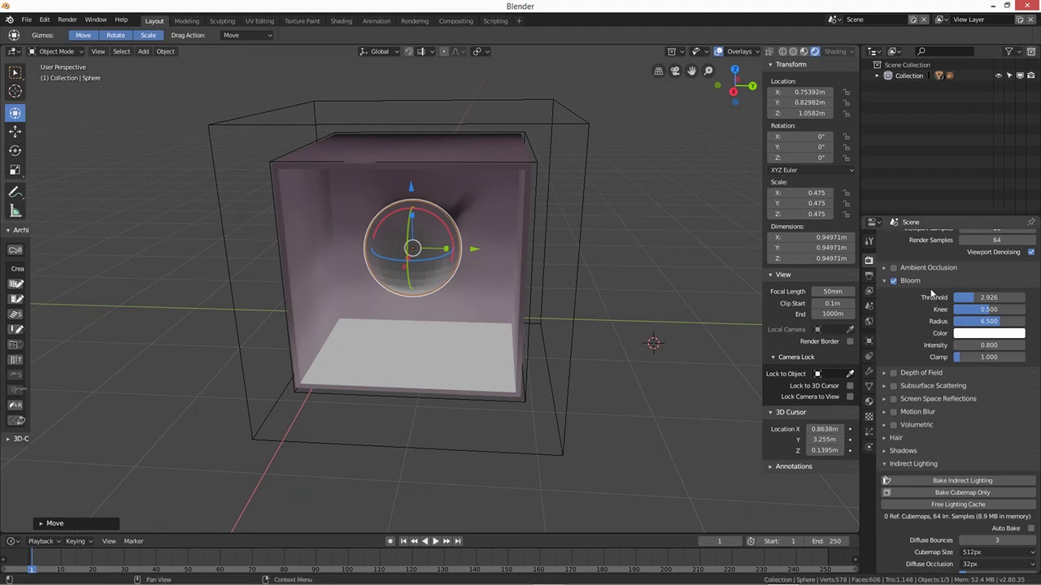
pyautogui.moveTo(977, 302); pyautogui.dragTo(968, 301)
# - Set Bloom threshold 2.200, enable Ambient Occlusion, Subsurface Scattering and Screen Space Reflections, and rebake
pyautogui.click(893, 280)
pyautogui.click(893, 268)
pyautogui.click(894, 280)
pyautogui.click(893, 386)
pyautogui.click(893, 400)
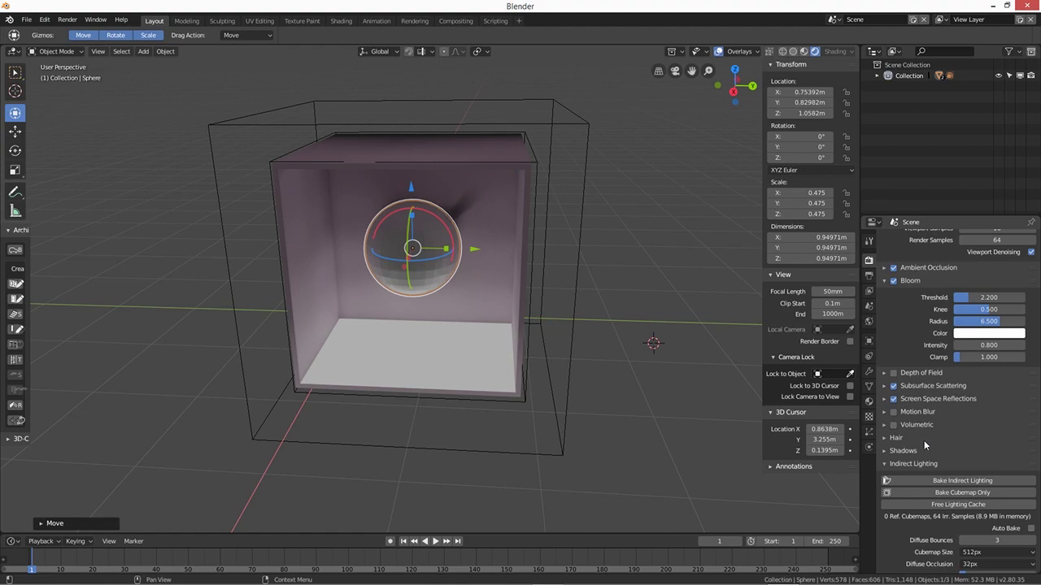
pyautogui.scroll(-5, 924, 440)
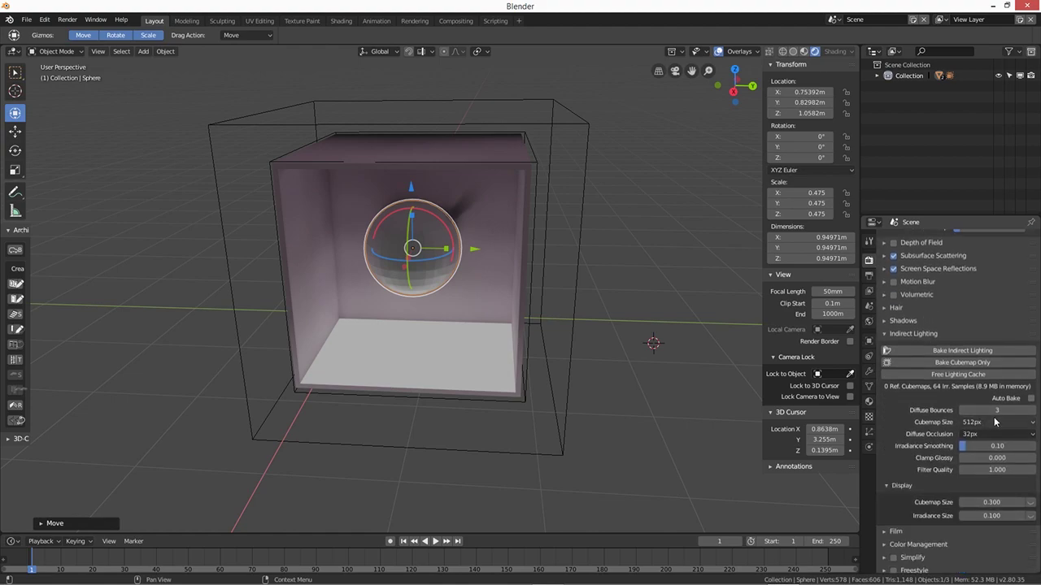
pyautogui.click(959, 350)
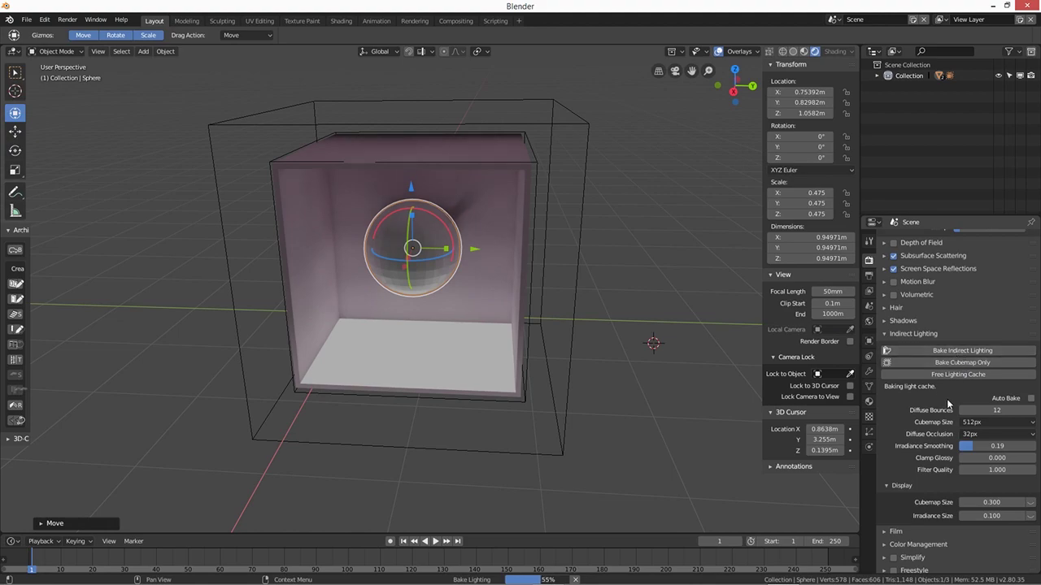
# - Toggle Bloom off and back on to compare, then view the sphere's material settings
pyautogui.scroll(5, 967, 415)
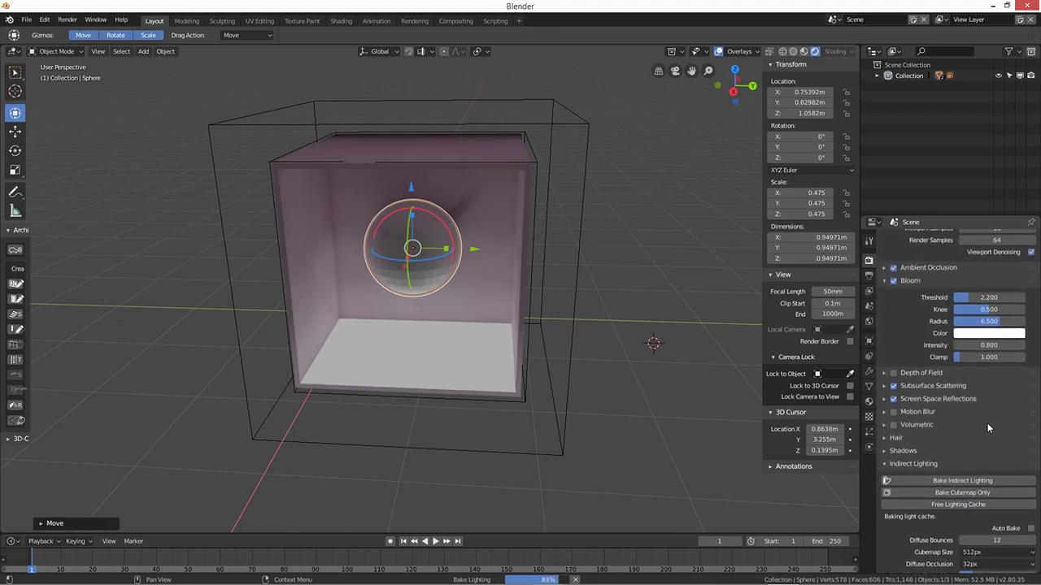
pyautogui.scroll(2, 986, 428)
pyautogui.click(893, 324)
pyautogui.click(894, 324)
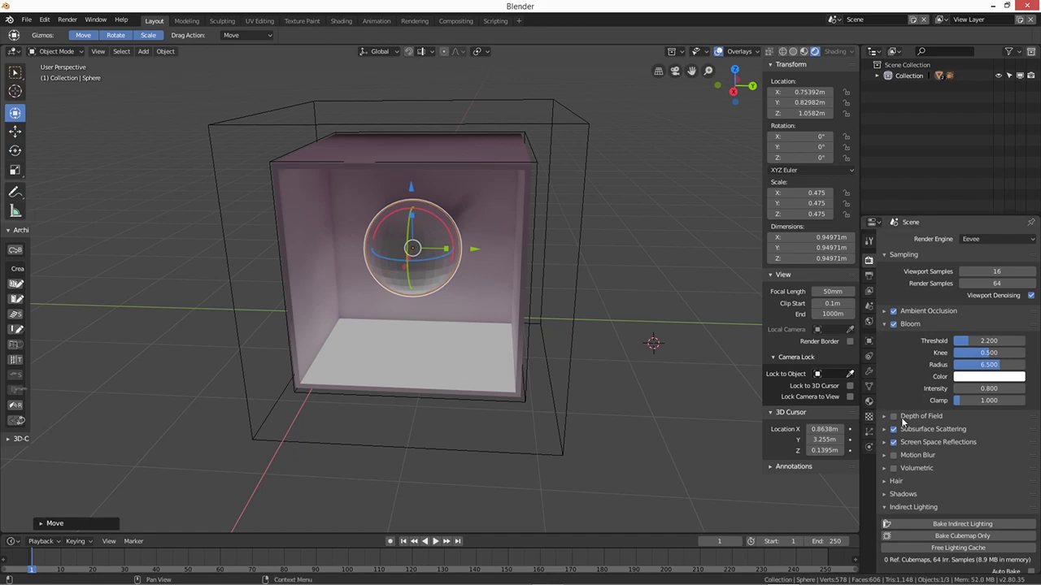
pyautogui.click(869, 402)
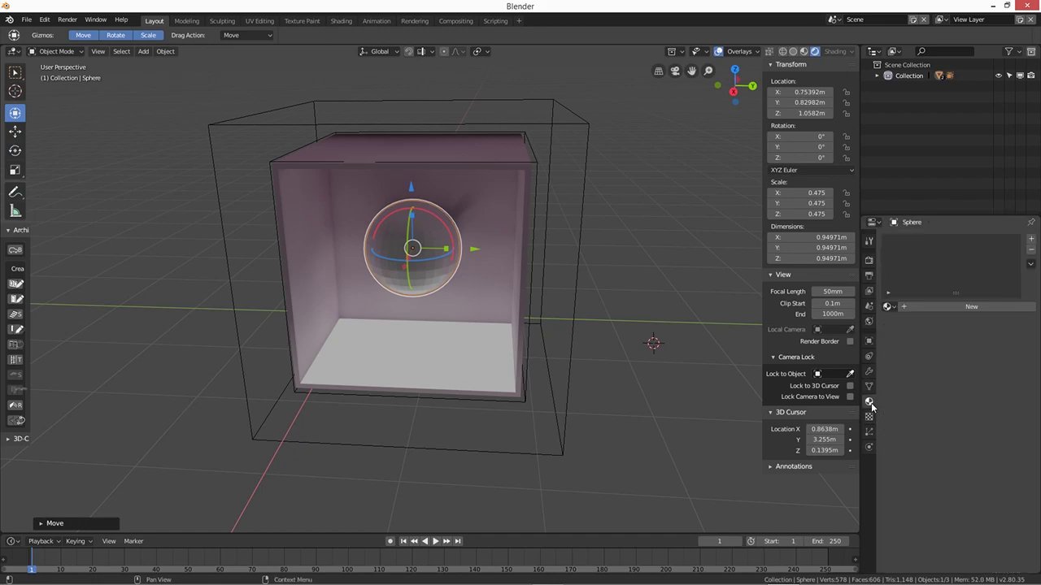
# - Set the Cube's floor emission material Material.015 to a bright pink colour
pyautogui.click(495, 370)
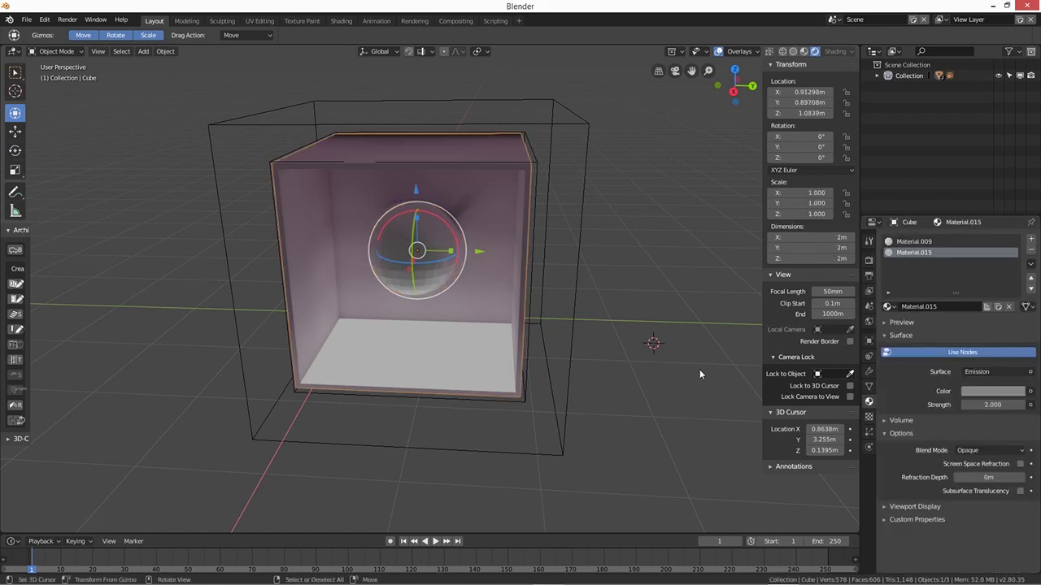
pyautogui.click(924, 242)
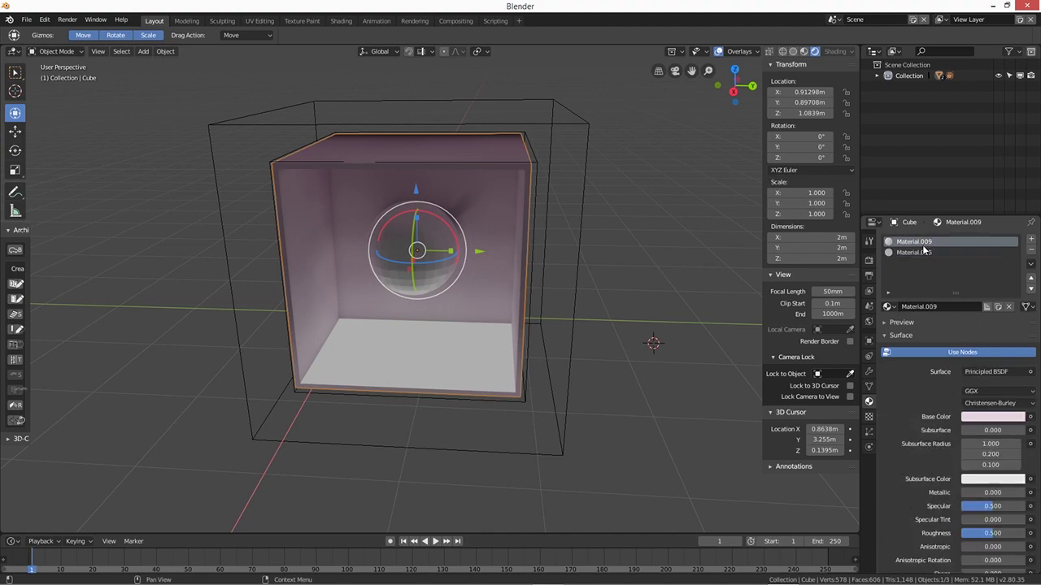
pyautogui.click(923, 253)
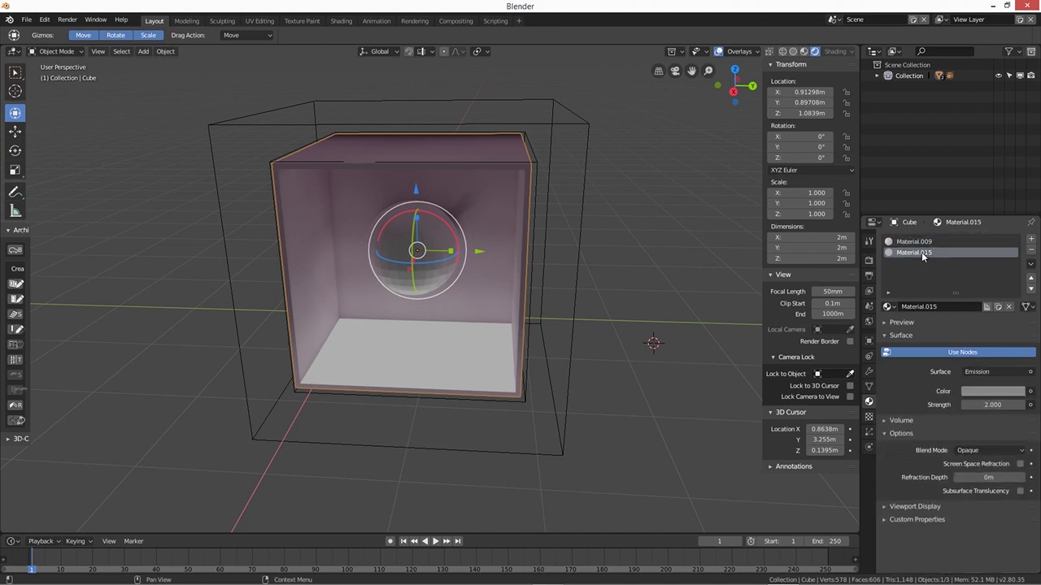
pyautogui.click(994, 394)
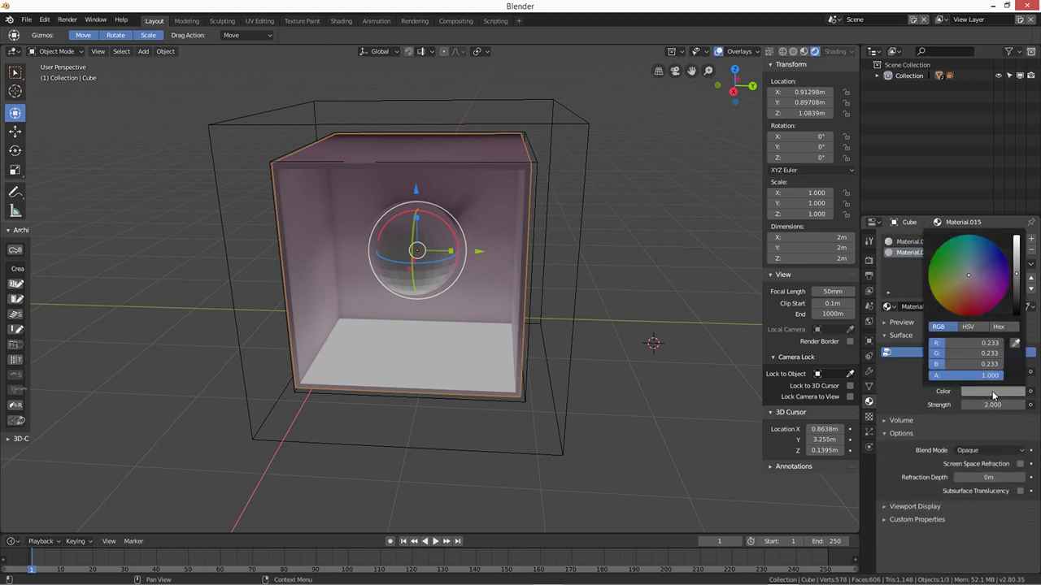
pyautogui.click(1015, 258)
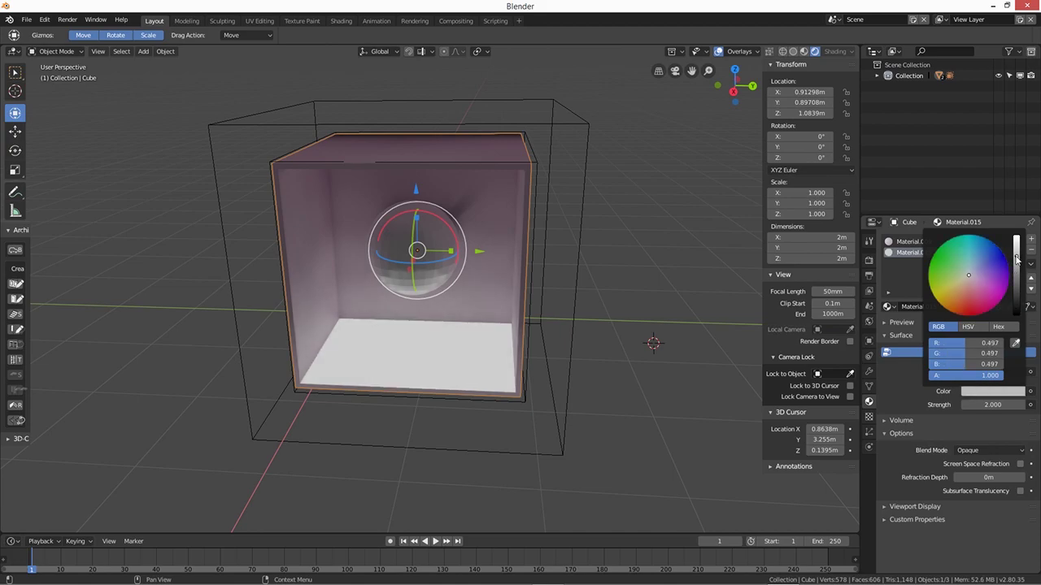
pyautogui.click(975, 294)
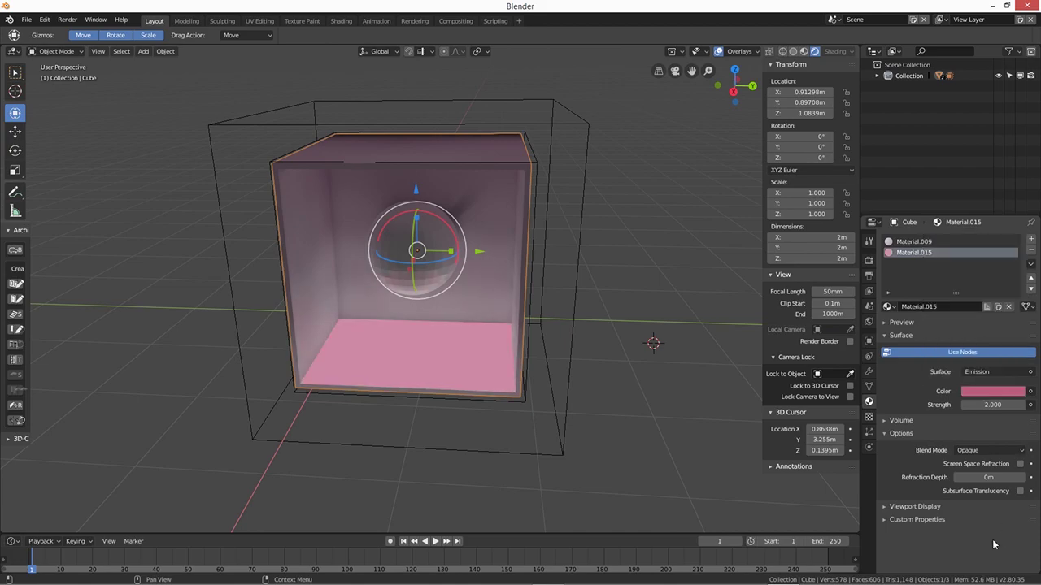
# - Rebake the indirect lighting so the box interior glows pink
pyautogui.click(870, 259)
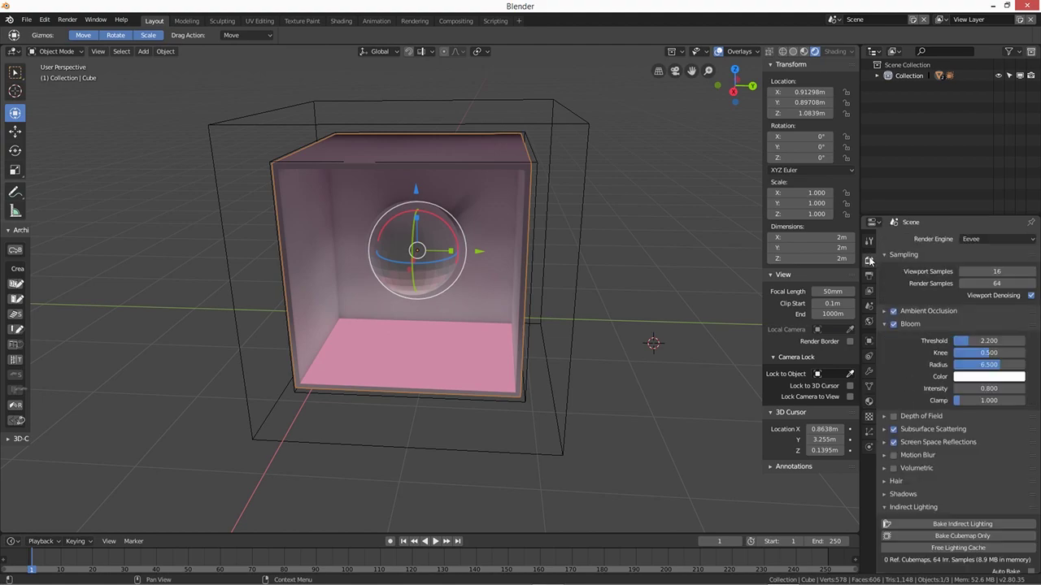
pyautogui.click(961, 524)
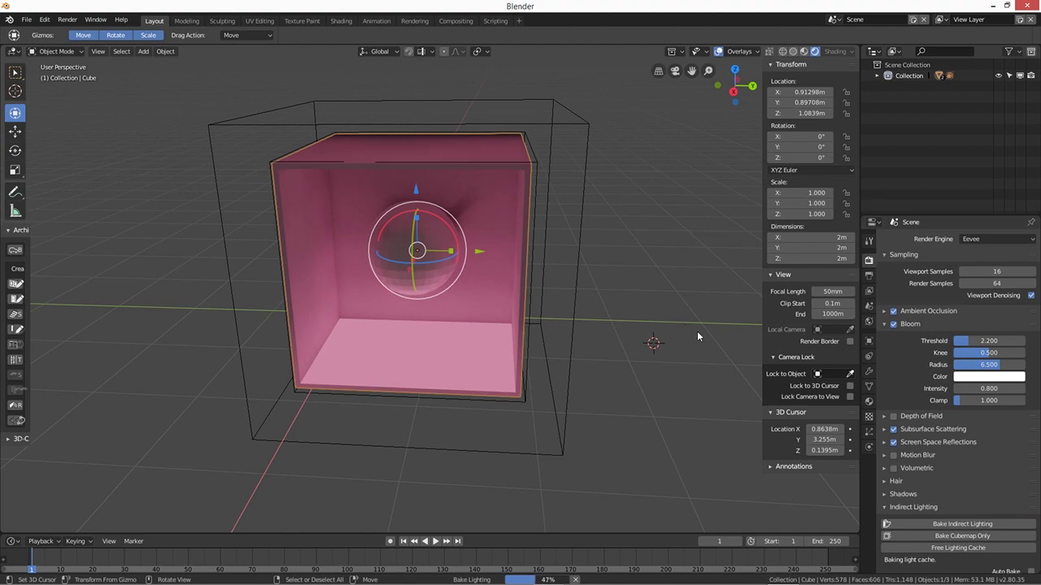
pyautogui.moveTo(678, 346); pyautogui.dragTo(641, 363, button='middle')
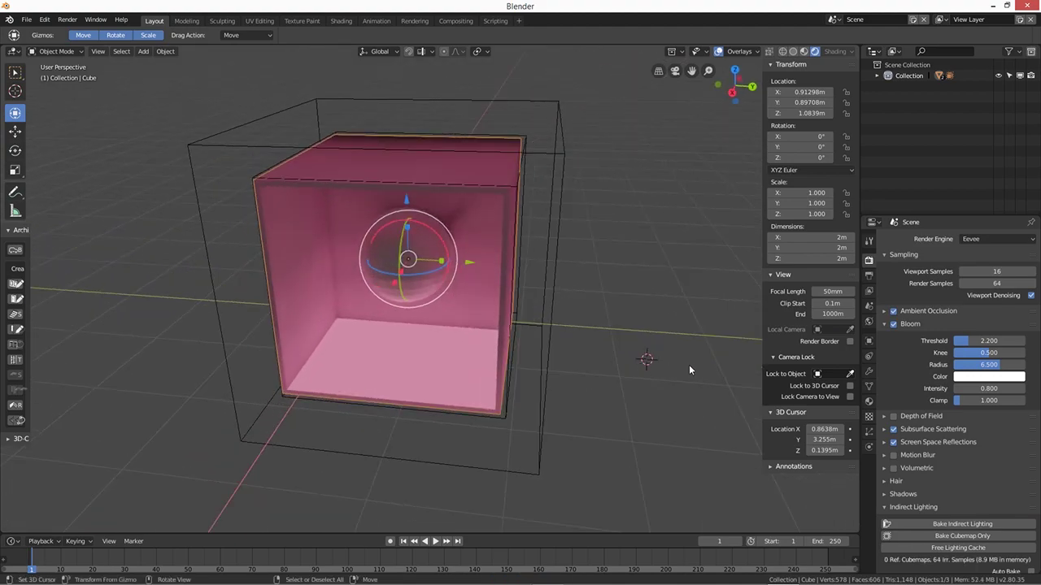